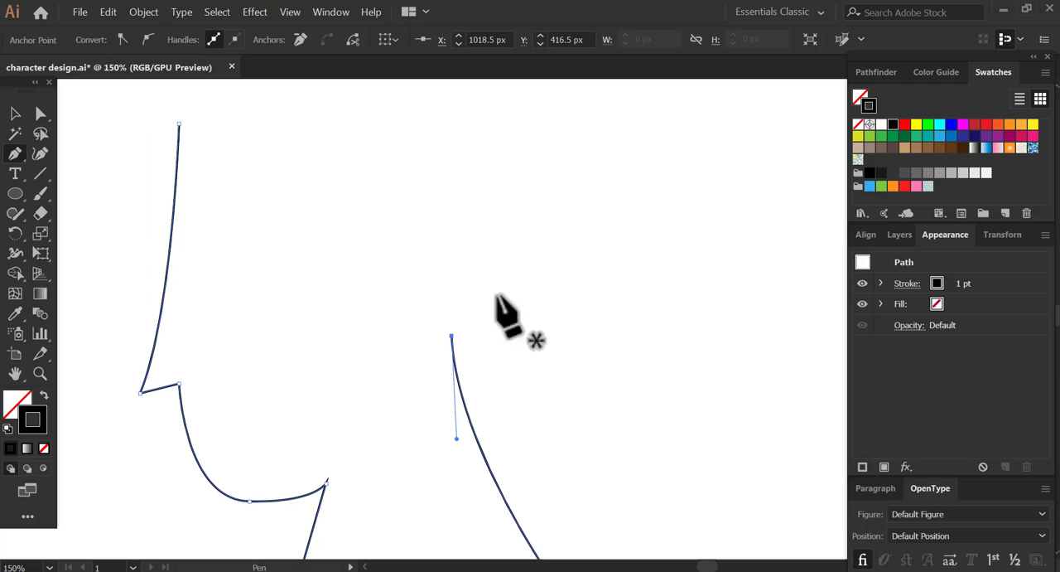
- Draw the ear outline with the Pen tool, curving from the top of the nape line around to the ear's upper front
mouse_move(453, 336)
left_mouse_down()
mouse_move(469, 355)
mouse_move(476, 303)
mouse_move(455, 338)
mouse_move(467, 338)
left_mouse_up()
mouse_move(498, 251)
left_mouse_down()
mouse_move(491, 166)
mouse_move(492, 189)
left_mouse_up()
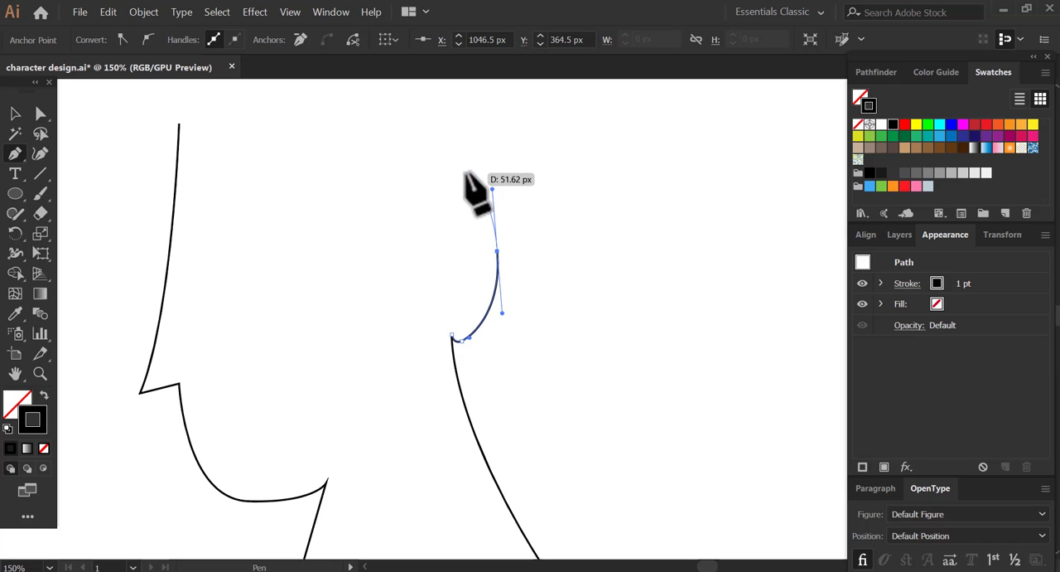
left_click_drag(461, 150, 461, 153)
key("ctrl+z")
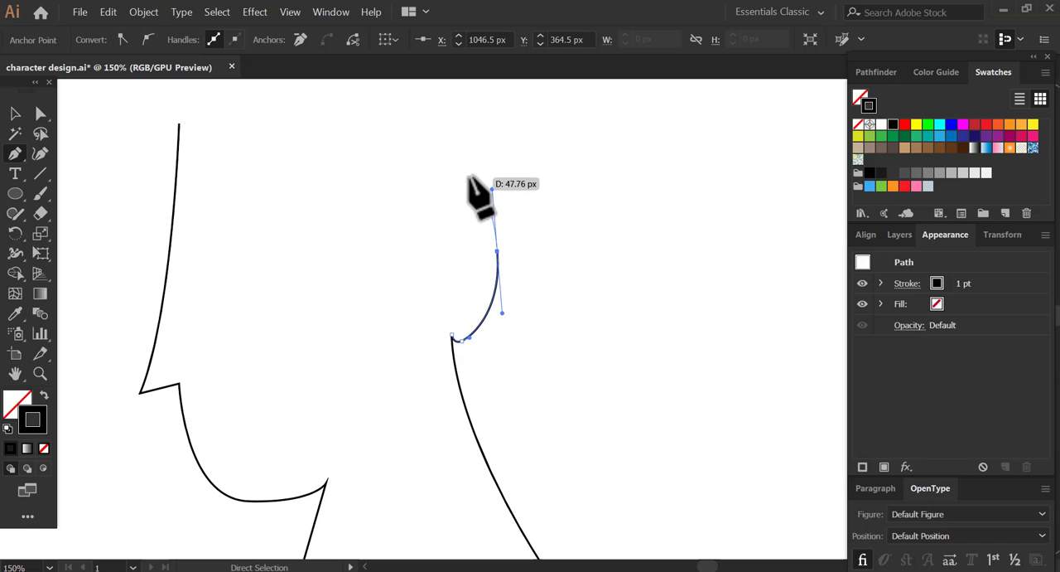
left_click(454, 188)
- Continue the path from the ear along a curved hairline and close it at the top of the forehead line
key("space")
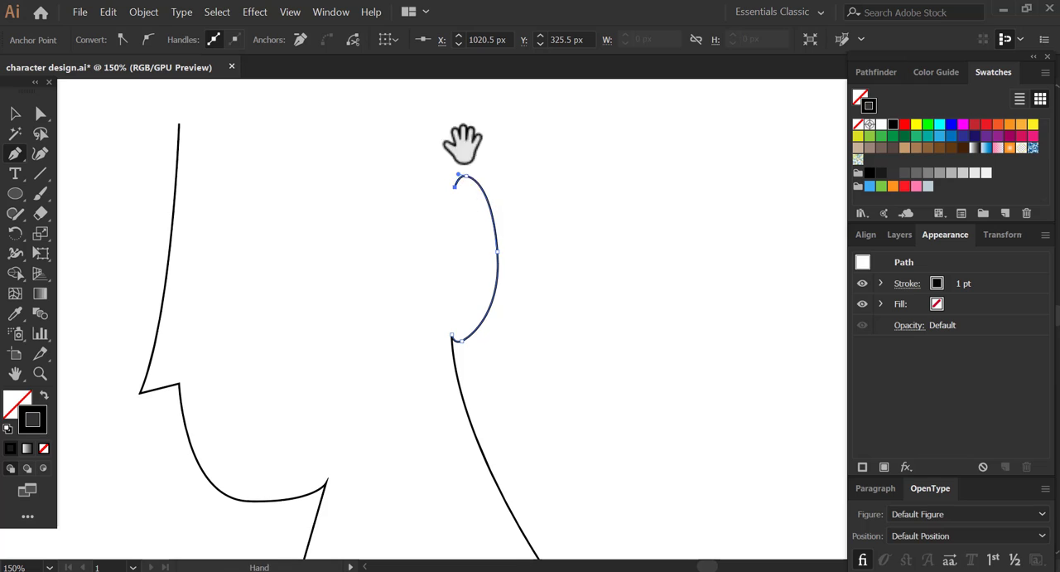
left_click_drag(462, 143, 482, 192)
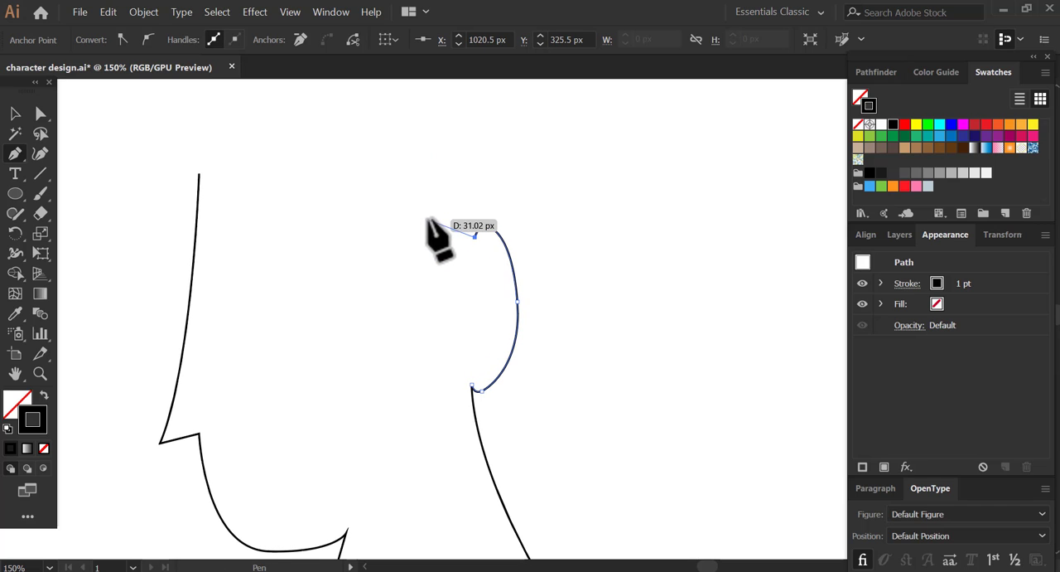
left_click_drag(413, 211, 388, 174)
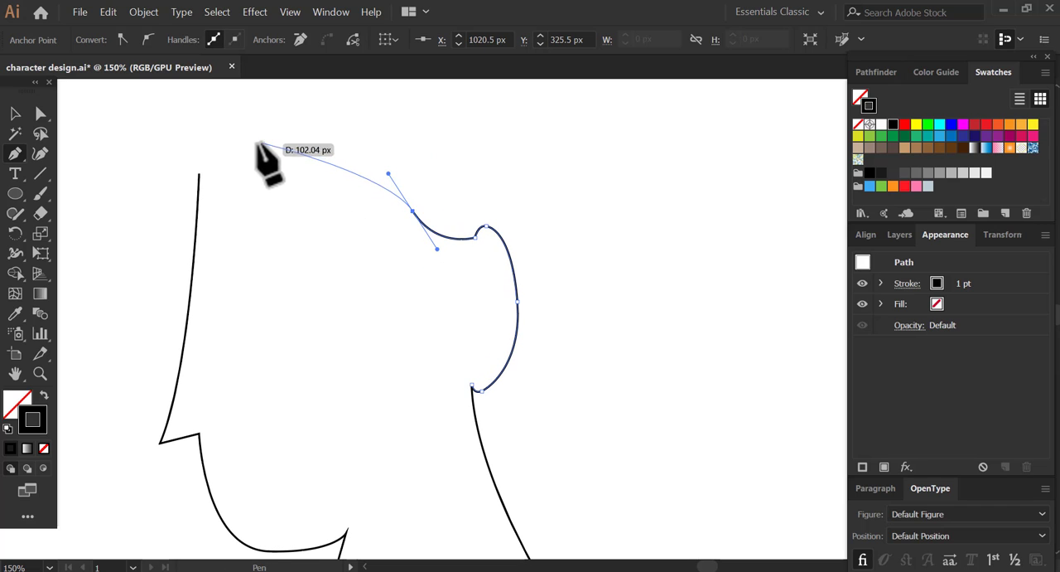
left_click_drag(199, 173, 117, 215)
- Reshape the forehead by adjusting the top forehead anchor and its direction handles with Direct Selection
left_click(41, 112)
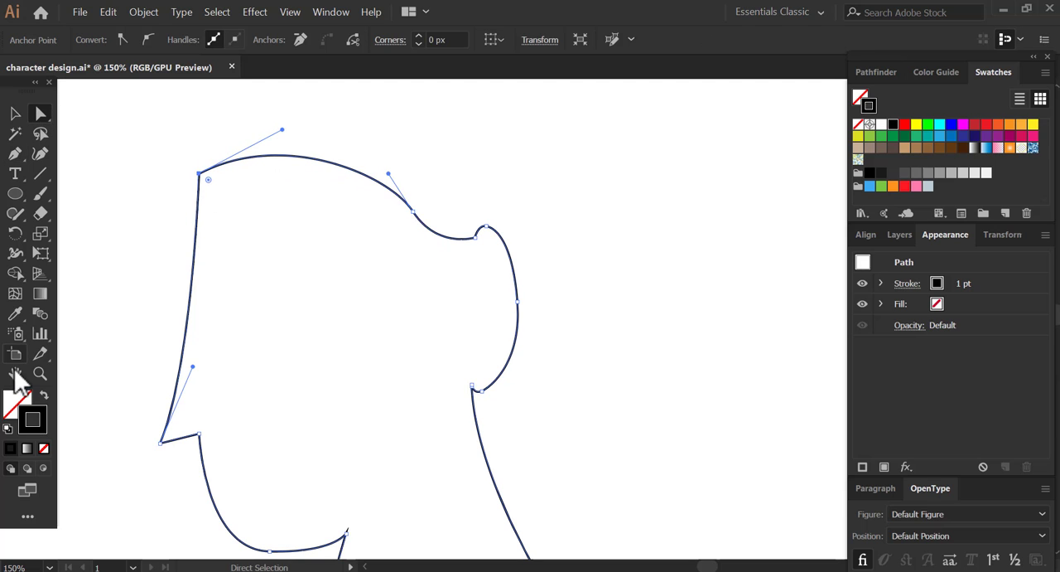
left_click(41, 373)
left_click(401, 269, "alt")
key("space")
left_click_drag(599, 358, 448, 234)
left_click(42, 115)
key("space")
left_click_drag(284, 218, 354, 239)
left_click_drag(309, 286, 327, 240)
left_click_drag(315, 157, 323, 163)
left_click_drag(369, 132, 351, 123)
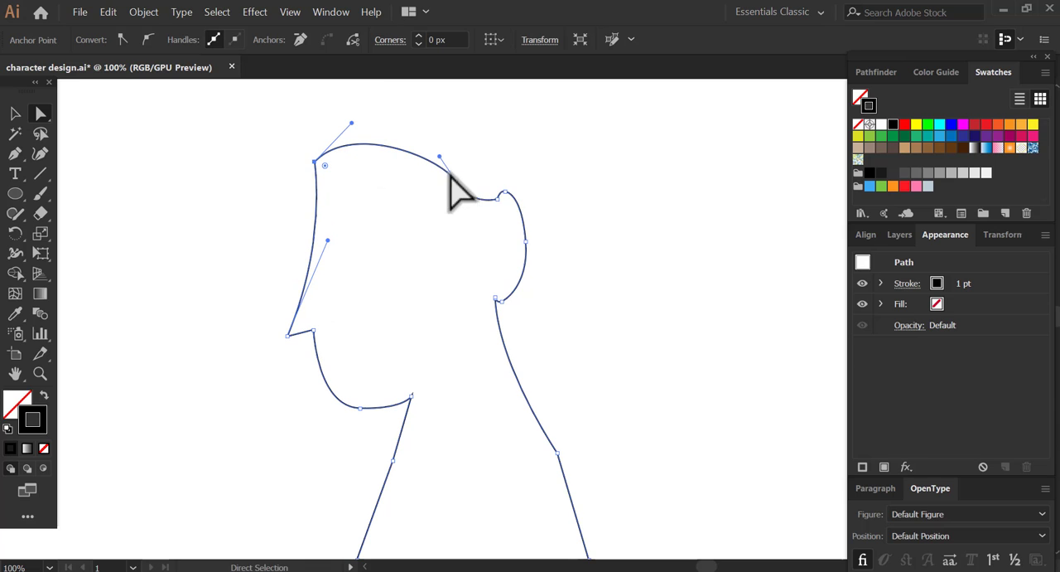
- Move the hairline anchor between forehead and ear toward the face and adjust the handles to deepen the dip before the ear
left_click_drag(456, 177, 437, 177)
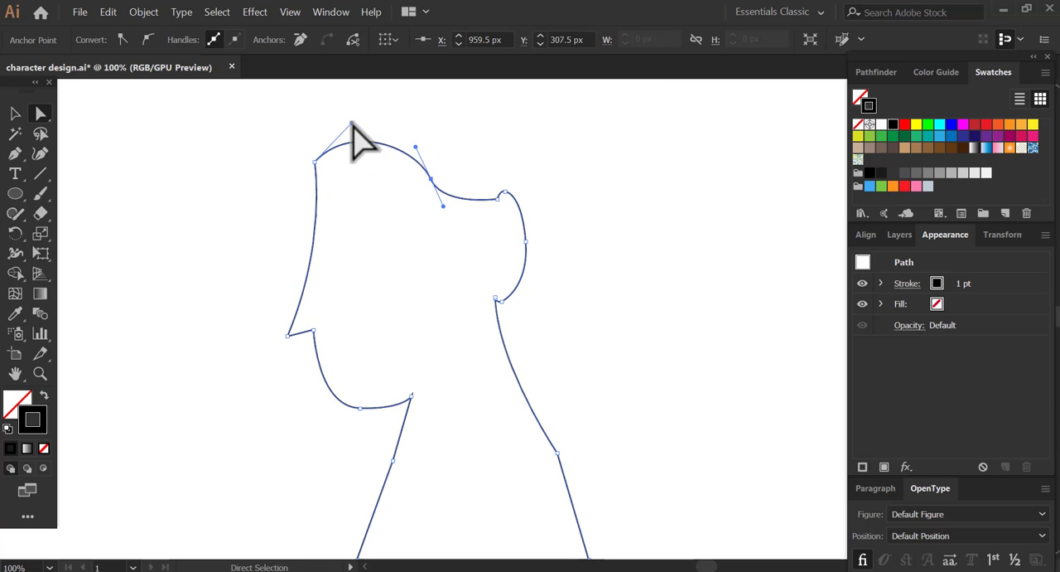
left_click_drag(352, 122, 359, 121)
left_click_drag(427, 168, 428, 170)
left_click_drag(444, 206, 490, 184)
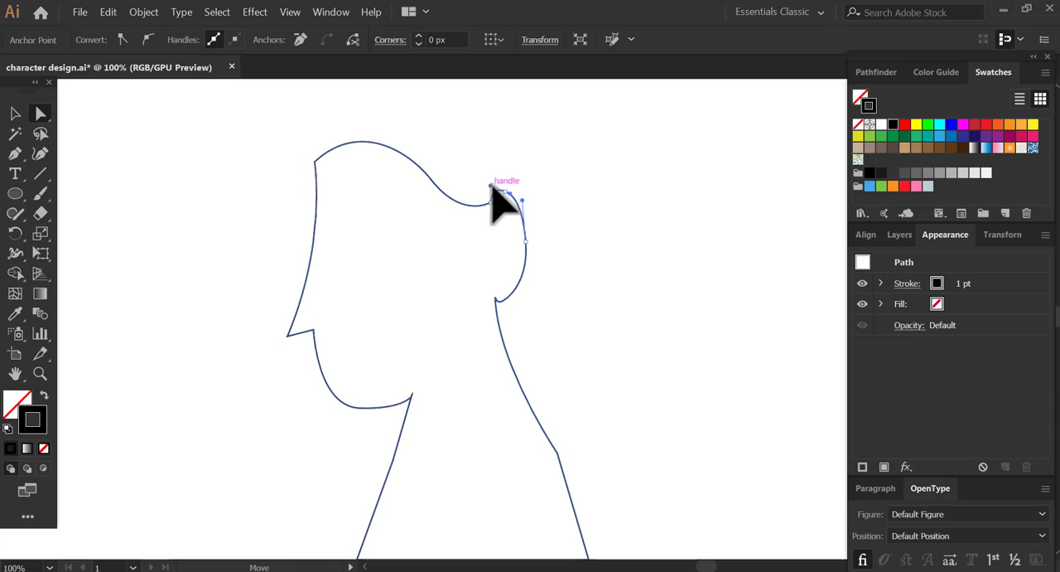
- Refine the ear shape by shifting its top anchor slightly backward and adjusting the anchor at the earlobe
left_click(525, 241)
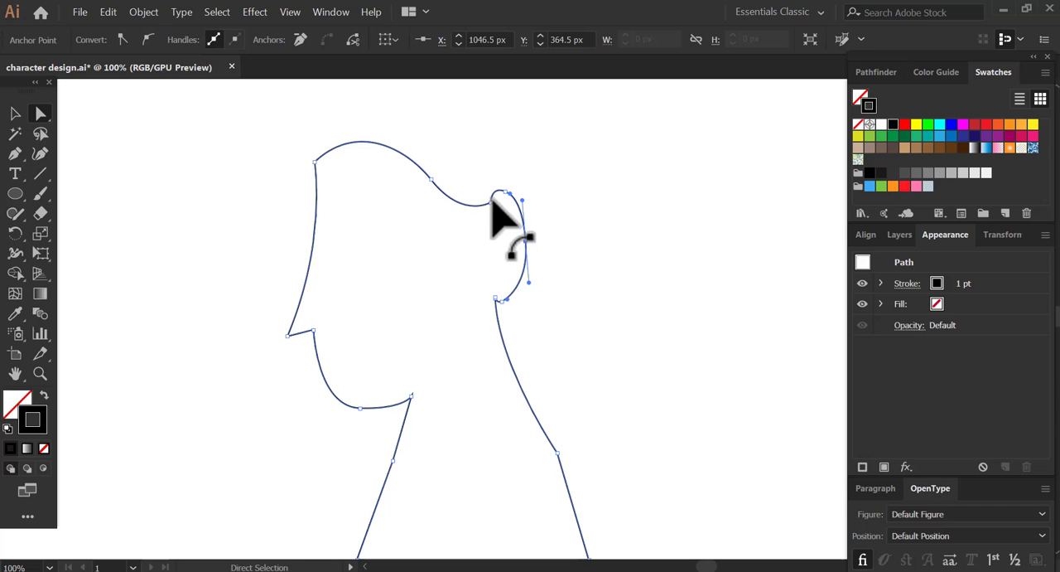
mouse_move(492, 198)
left_mouse_down()
mouse_move(485, 206)
mouse_move(507, 189)
left_mouse_up()
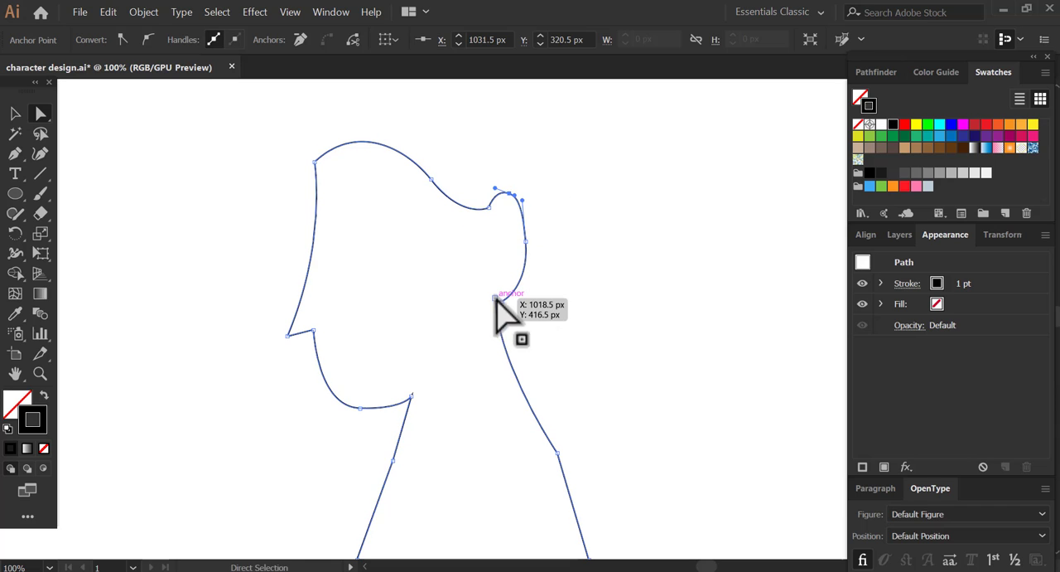
left_click_drag(495, 298, 497, 285)
- Join the open path ends at the earlobe and nape, fit the artboard in view and deselect the profile
left_click_drag(498, 286, 477, 265)
left_click(268, 214)
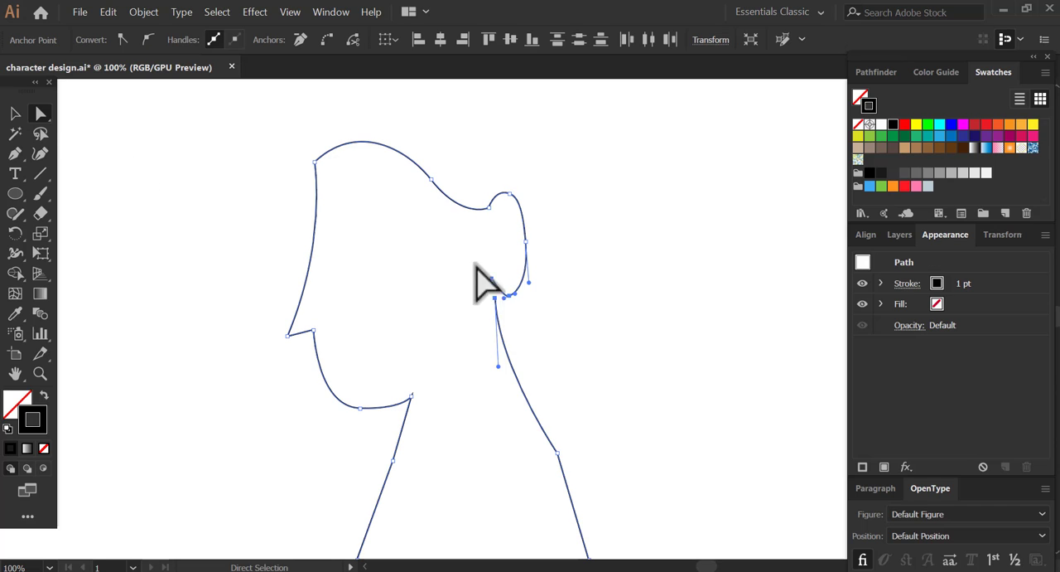
right_click(495, 297)
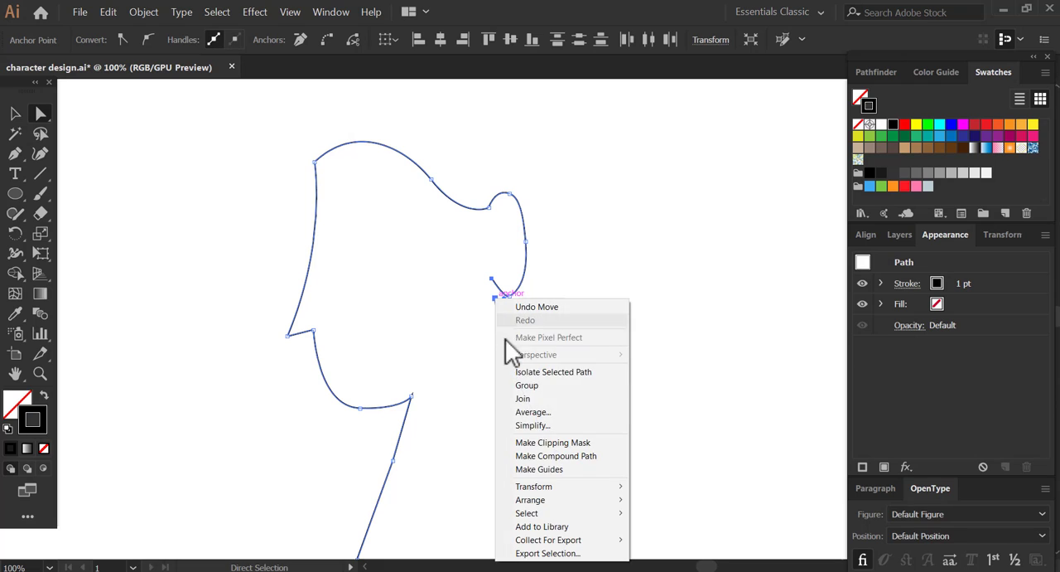
left_click(535, 399)
key("ctrl+0")
key("ctrl+shift+a")
- Draw the shirt's U-shaped neckline between the front and back of the neck, continuing over the rear shoulder with the Pen tool
key("p")
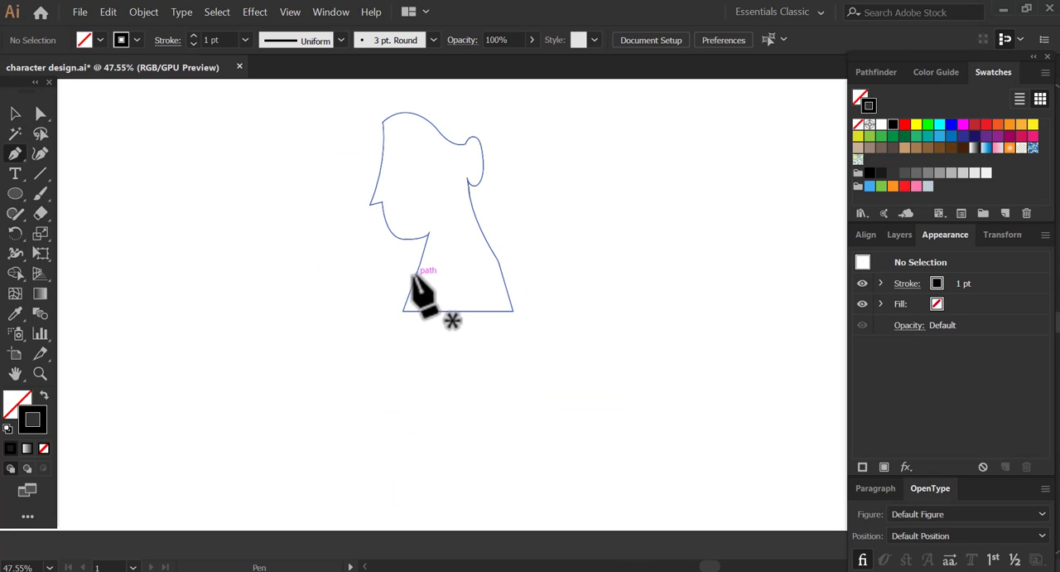
left_click(416, 273)
left_click_drag(454, 312, 480, 311)
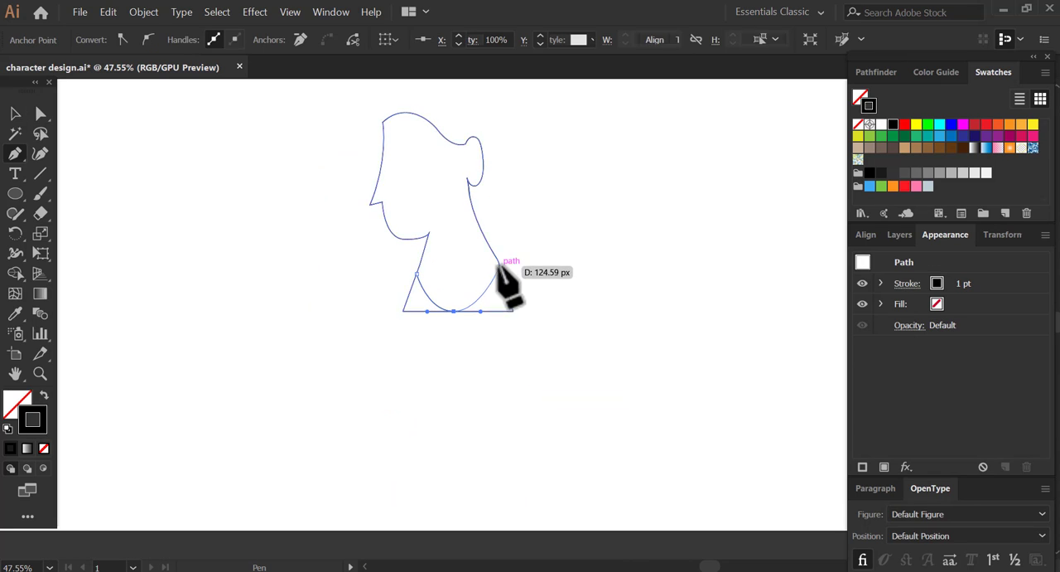
left_click_drag(497, 258, 502, 254)
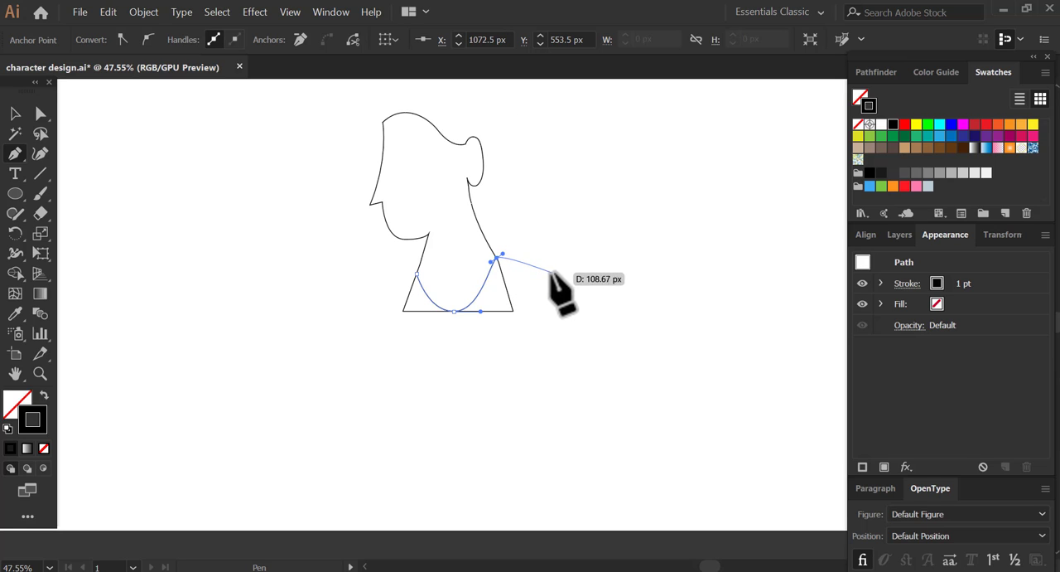
left_click_drag(580, 276, 582, 275)
left_click_drag(611, 307, 611, 307)
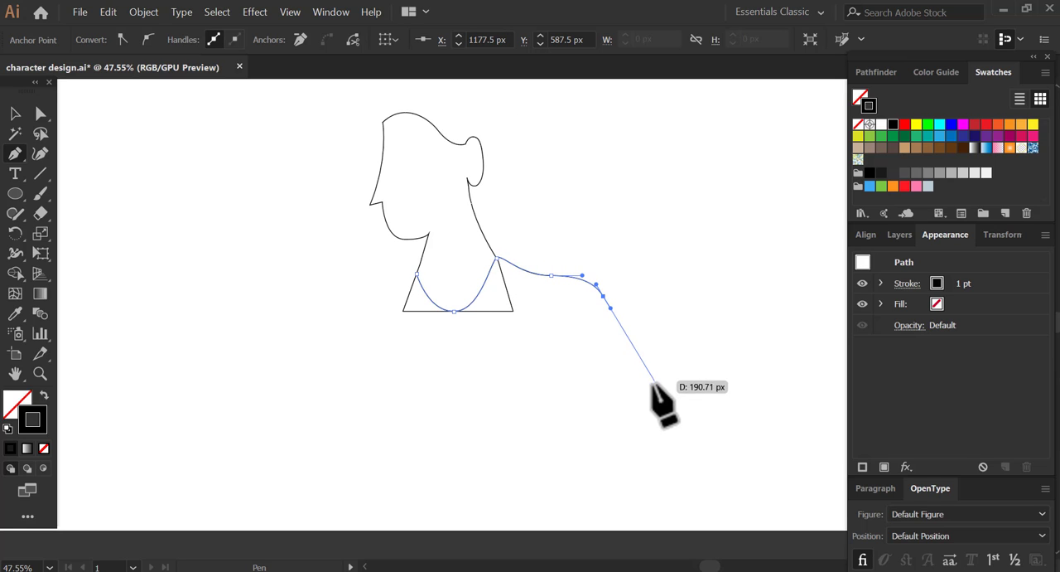
- Continue the shirt path down the back, along a wavy lower edge and around the front shoulder, closing it at the neckline start
left_click_drag(657, 402, 627, 378)
key("space")
left_click_drag(533, 371, 481, 358)
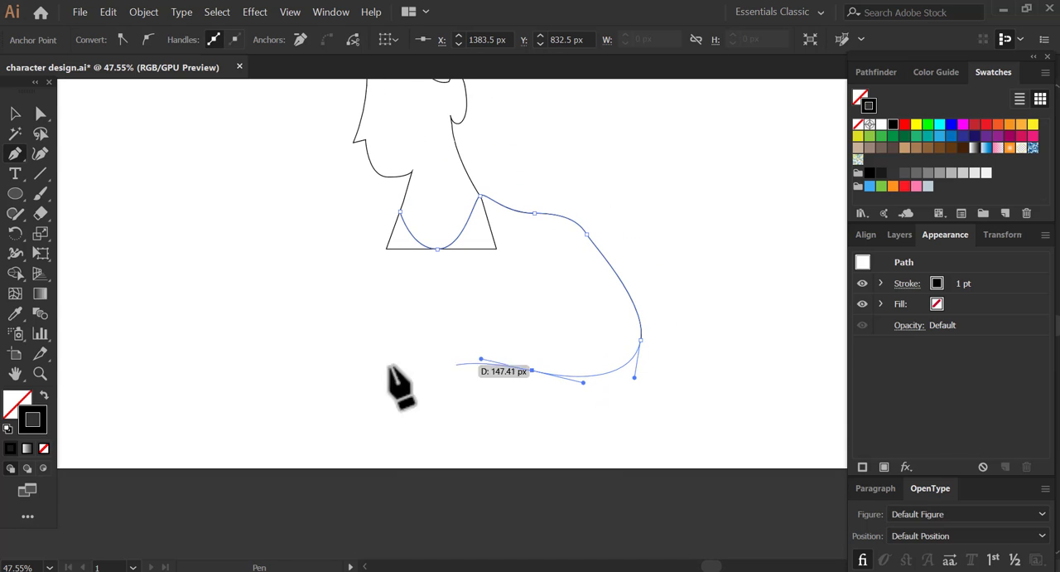
left_click_drag(349, 331, 302, 332)
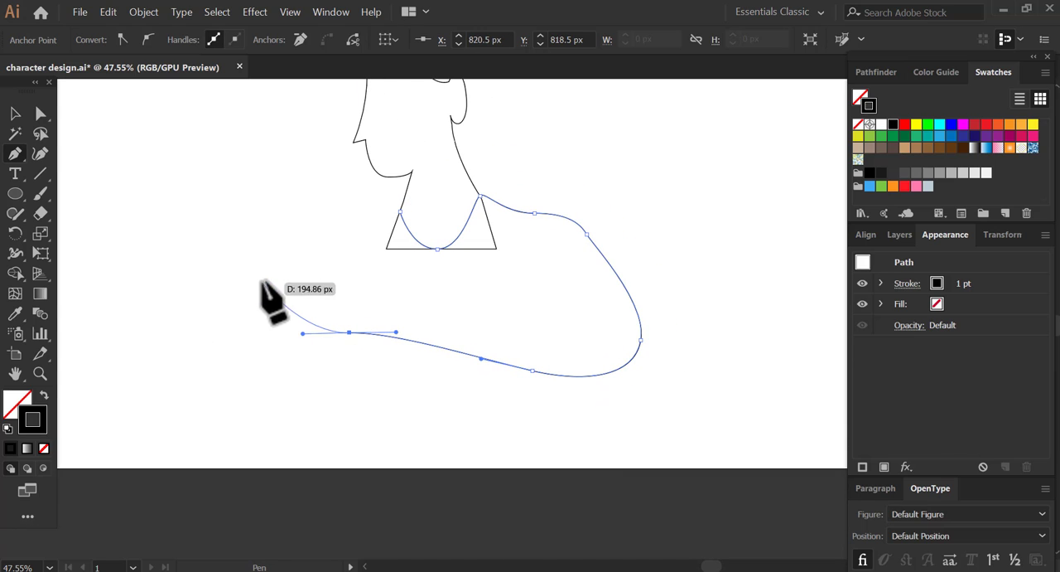
left_click_drag(261, 281, 268, 261)
left_click_drag(400, 212, 428, 242)
- Draw a closed hair outline from the forehead over the crown, down to the shoulders and back up in front of the face
left_click_drag(459, 192, 444, 311)
left_click_drag(354, 164, 326, 210)
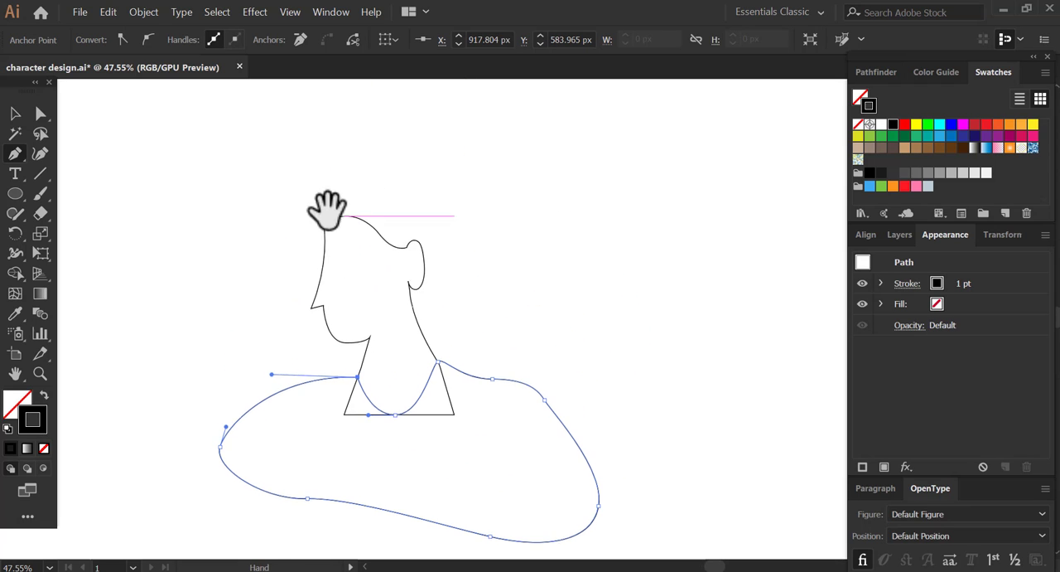
left_click(317, 221)
left_click_drag(381, 149, 469, 149)
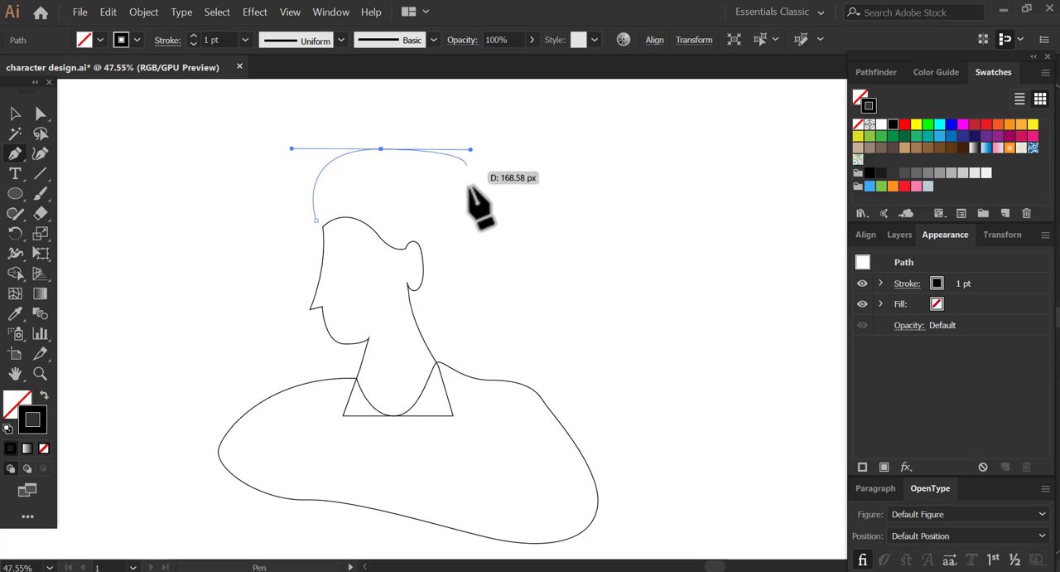
left_click_drag(505, 273, 509, 326)
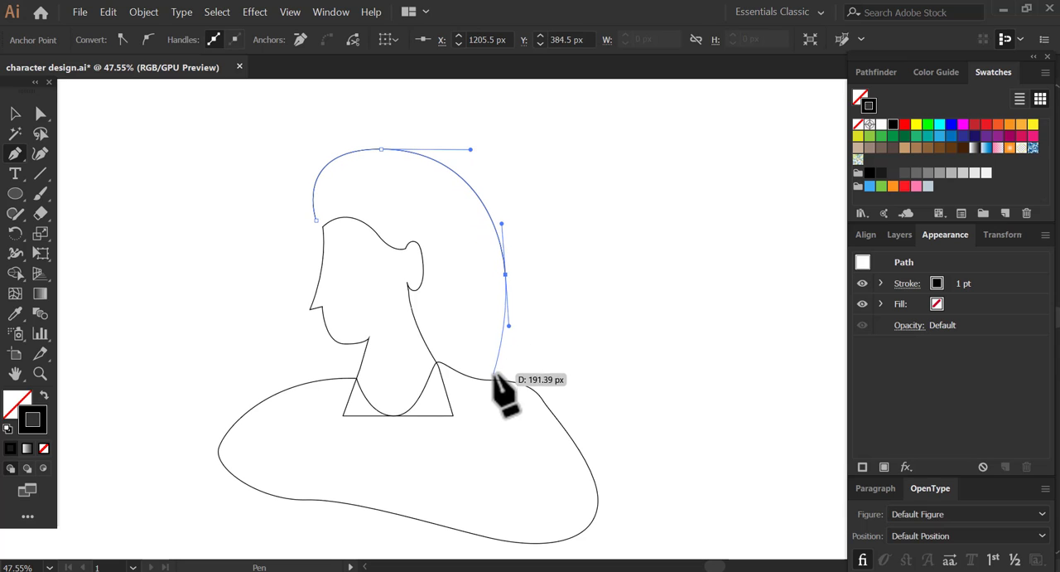
left_click(497, 380)
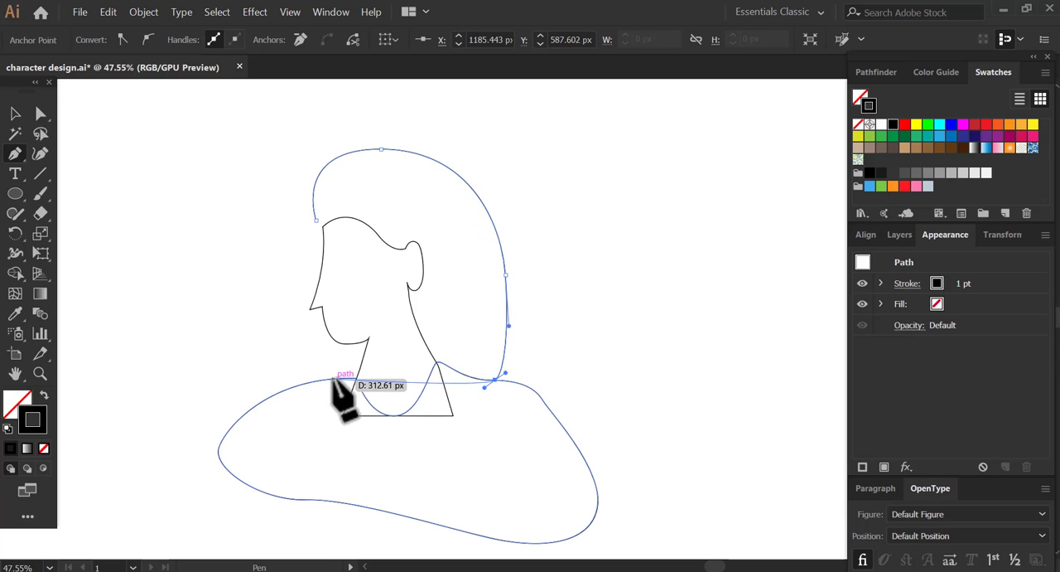
left_click_drag(332, 378, 281, 350)
left_click_drag(316, 220, 365, 200)
- Select the hair shape and swap its fill and stroke to give it a black fill without a stroke
left_click(17, 114)
left_click(104, 153)
left_click(425, 161)
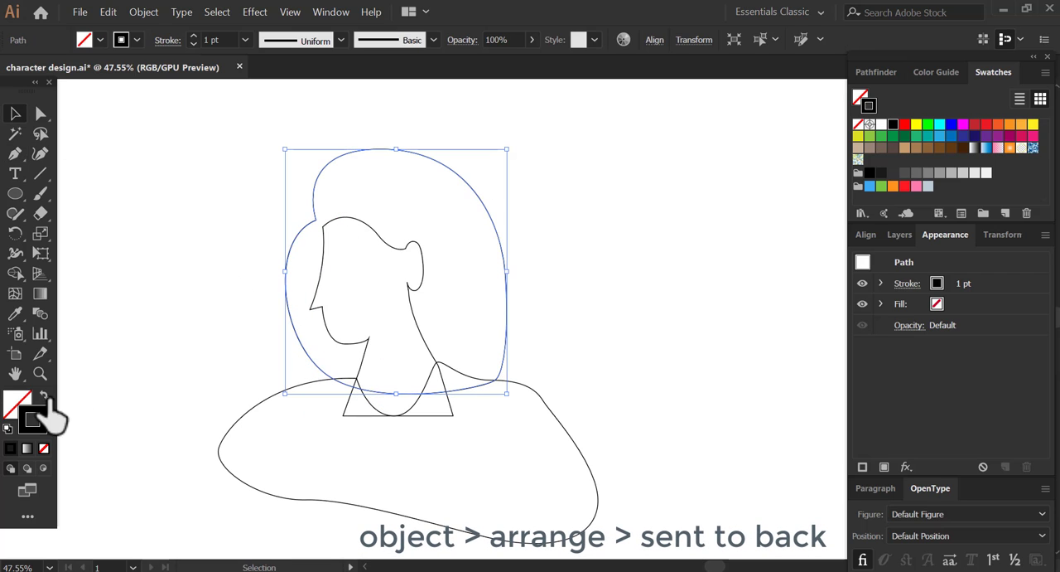
left_click(44, 396)
left_click(169, 355)
left_click(429, 261)
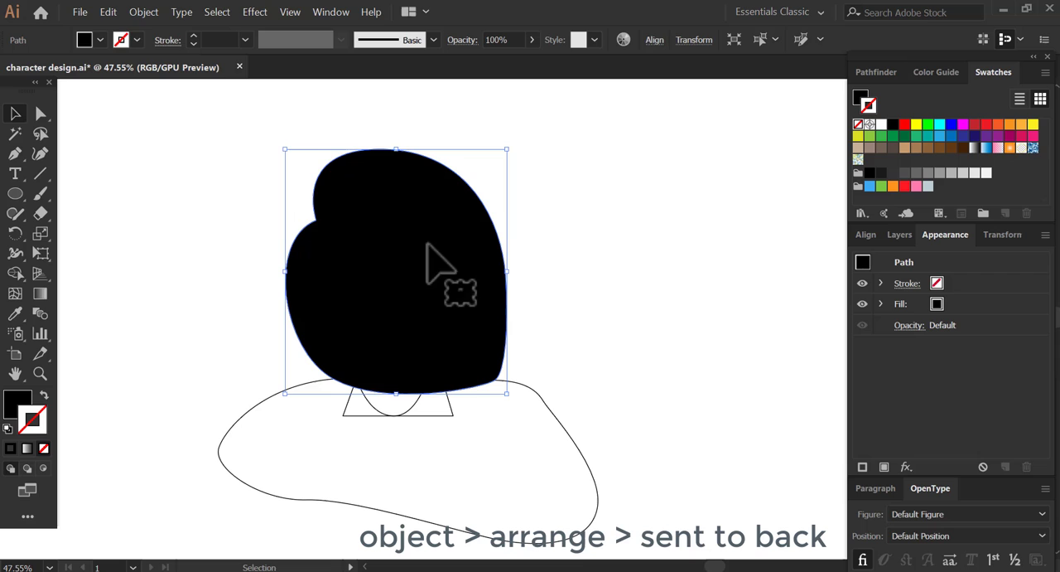
- Send the black hair shape to the back of the stacking order and deselect it
left_click(144, 12)
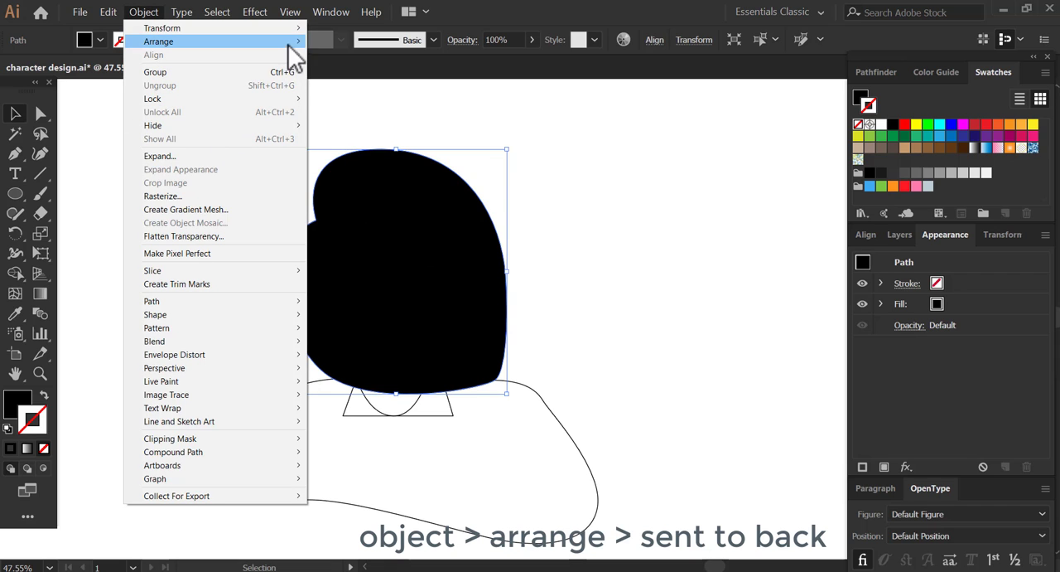
mouse_move(294, 46)
left_click(348, 81)
left_click(617, 207)
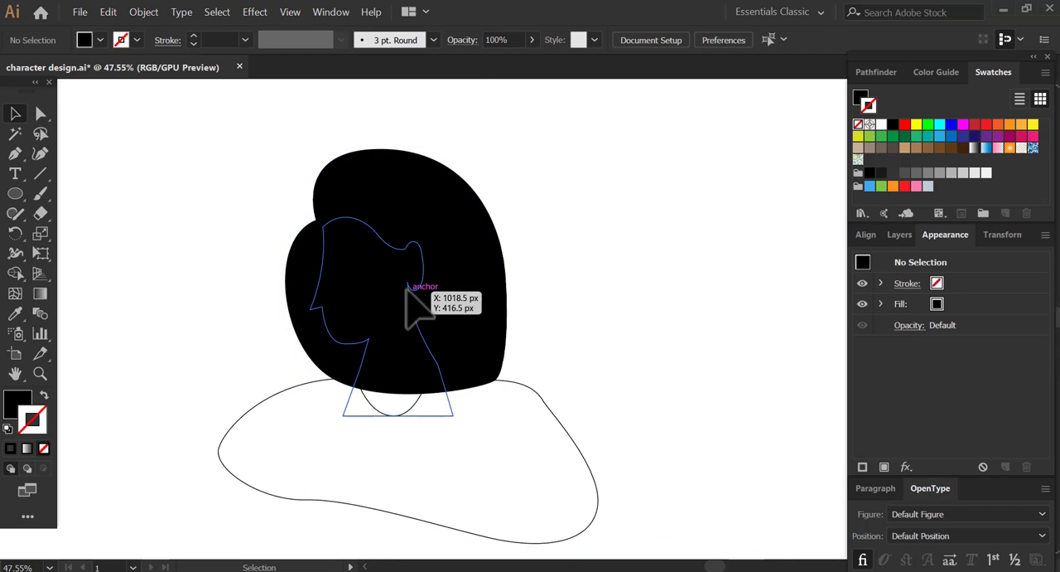
- Give the head and neck shape a beige fill without a stroke
left_click(407, 289)
left_click(859, 147)
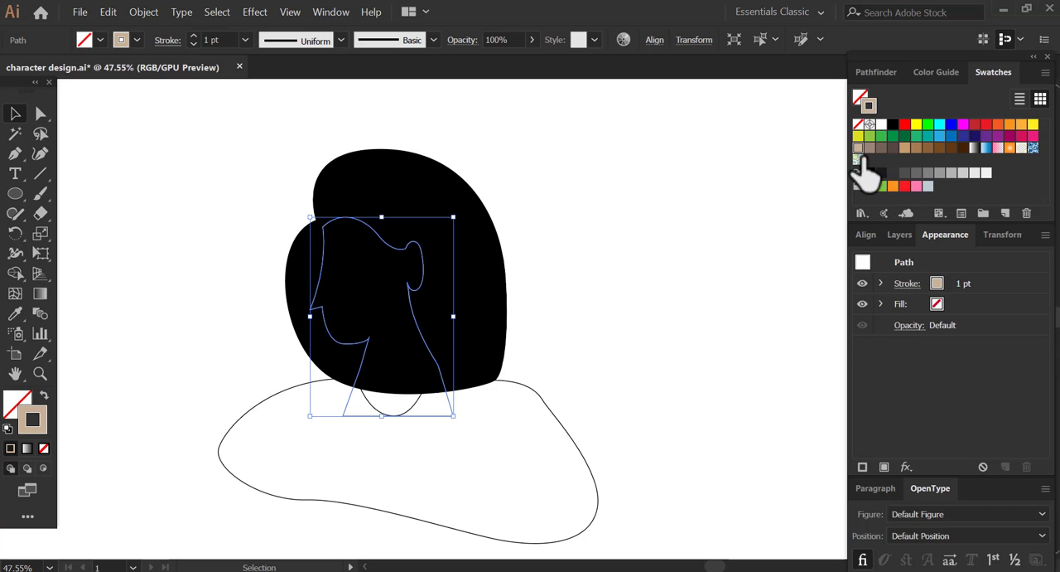
left_click(45, 393)
left_click(244, 350)
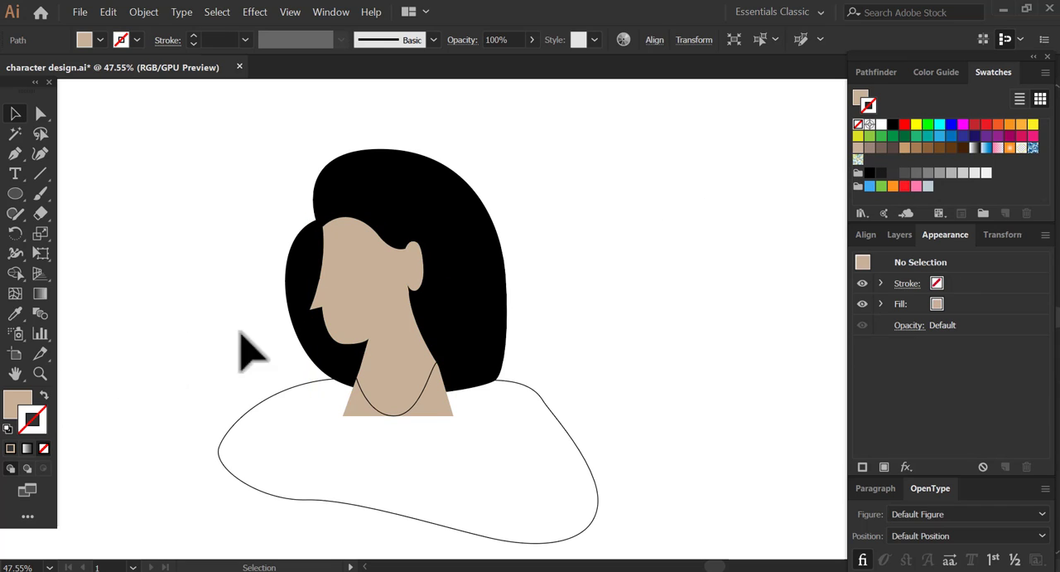
- Apply a red stroke to the hair and shirt shapes together
key("ctrl+a")
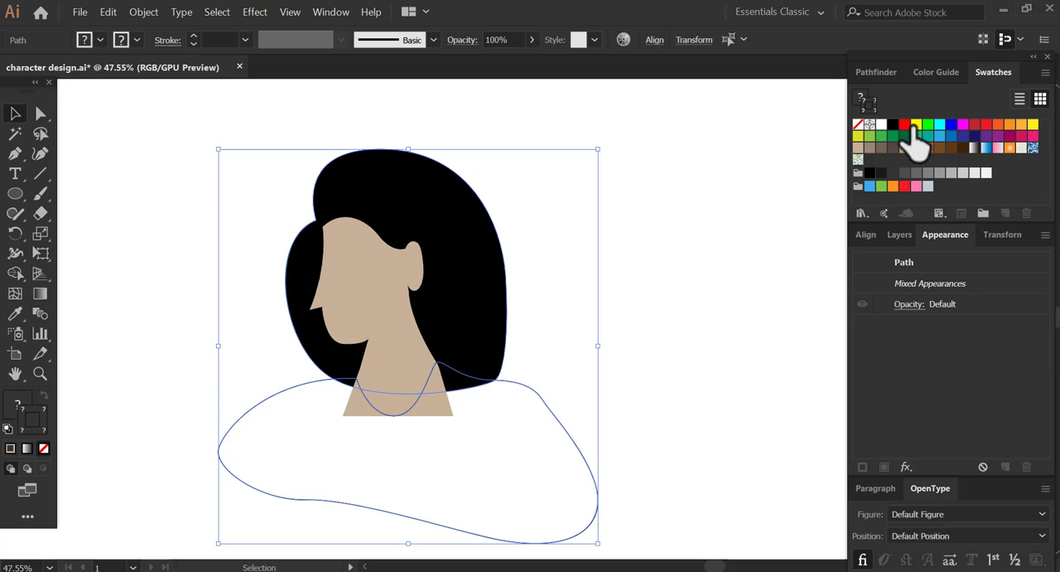
left_click(905, 125)
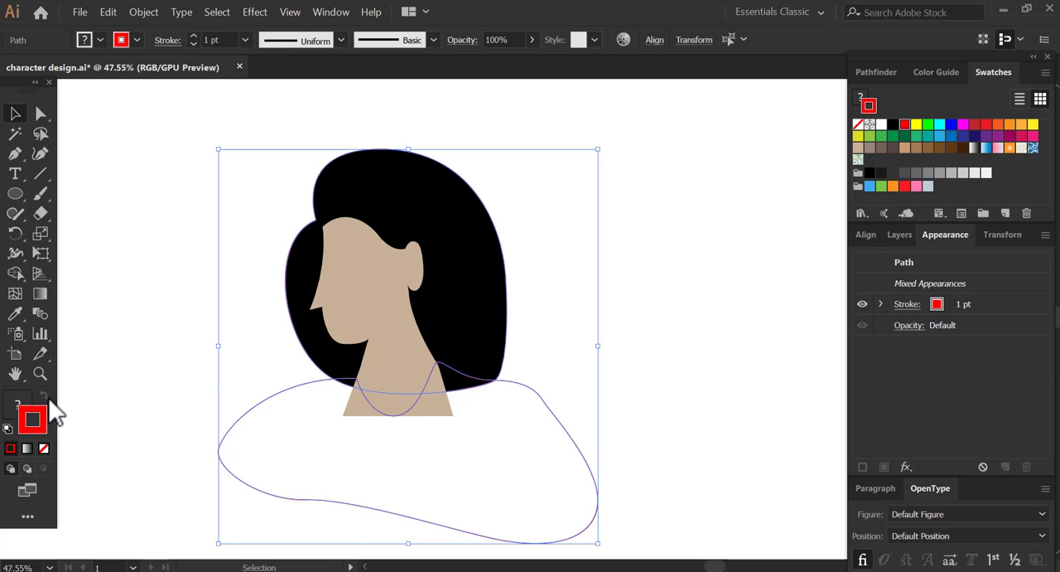
left_click(16, 406)
left_click(905, 125)
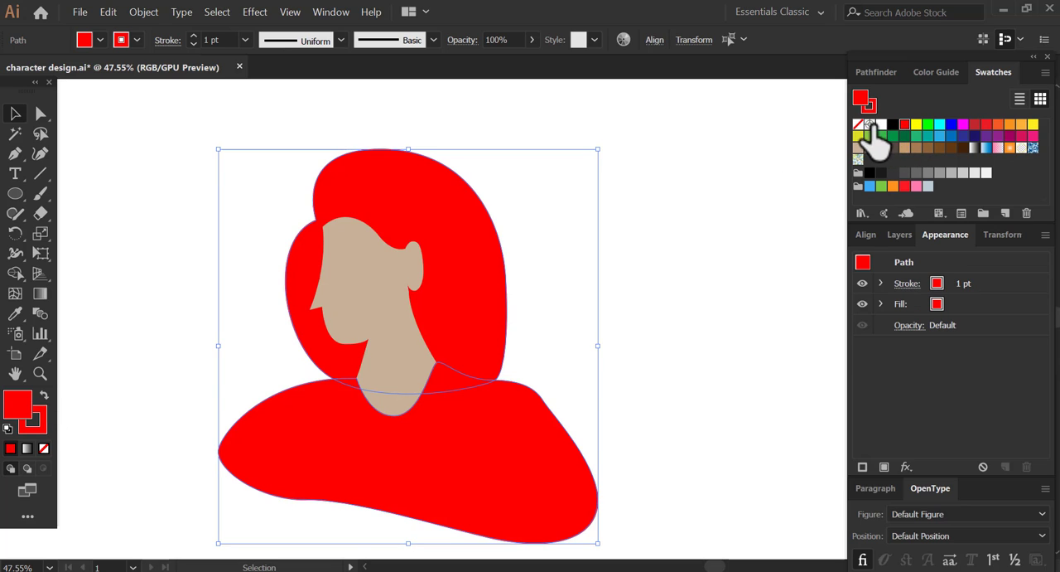
key("ctrl+z")
- Select only the shirt and swap its fill and stroke to give it a red fill without a stroke
left_click(579, 434)
left_click(499, 389)
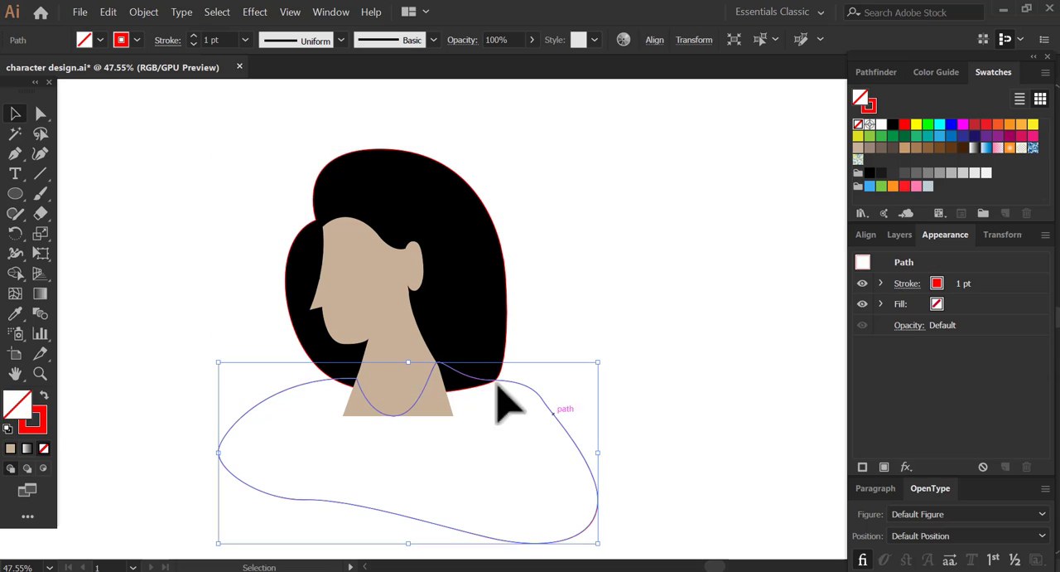
left_click(45, 396)
left_click(224, 365)
- Remove the red stroke from the black hair shape
left_click_drag(480, 360, 560, 332)
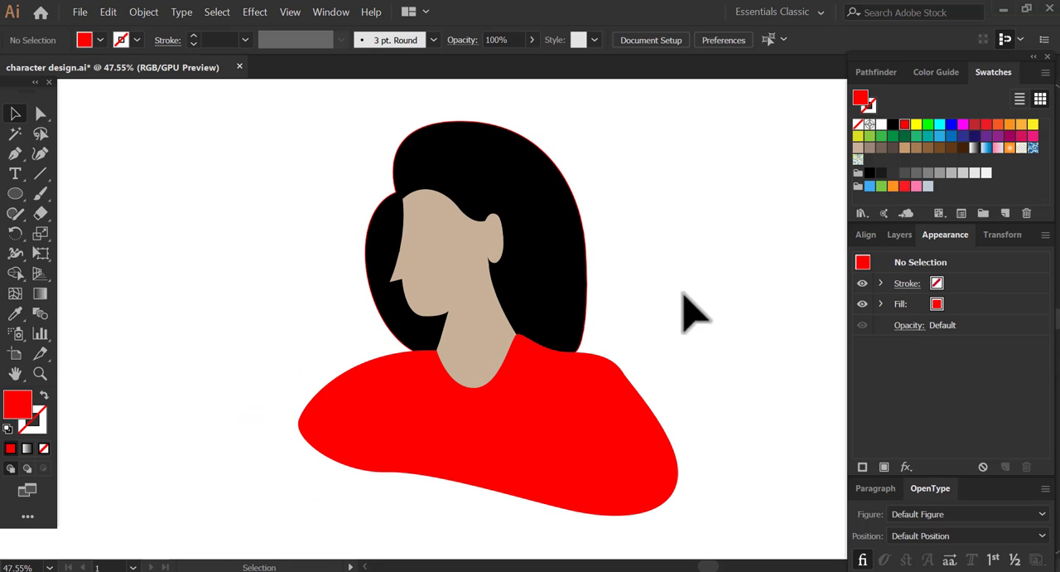
left_click(381, 281)
left_click(31, 421)
left_click(43, 449)
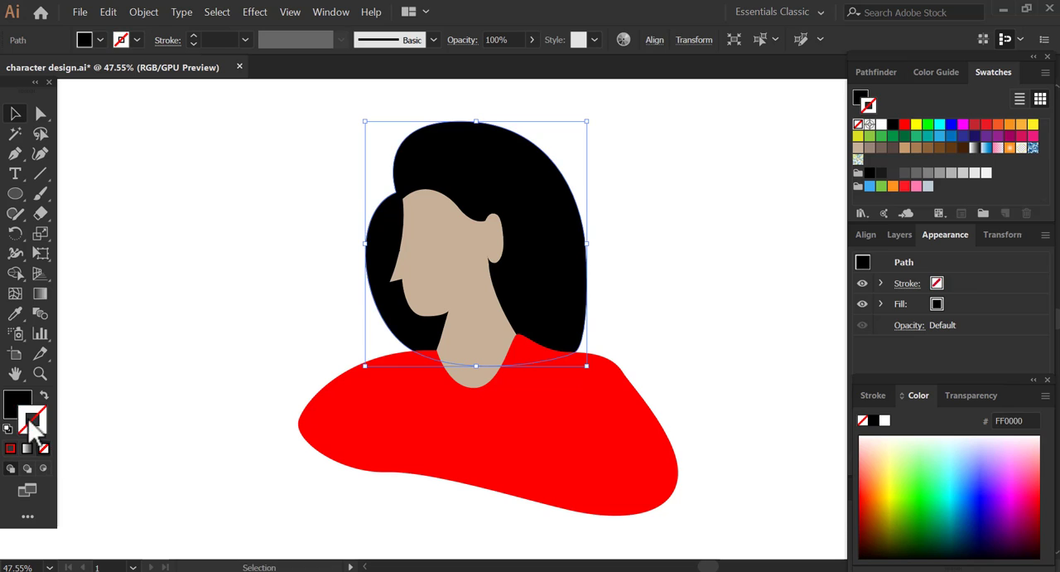
- Group the hair, head and shirt shapes into a single object
left_click(311, 310)
left_click_drag(462, 272, 463, 287)
key("z")
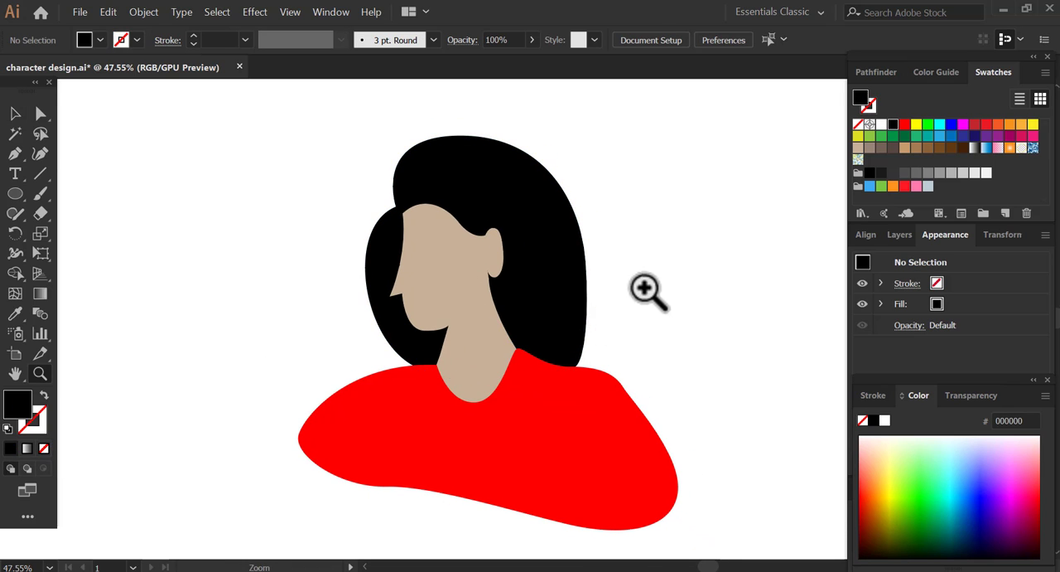
left_click(638, 296, "alt")
left_click(638, 296, "alt")
left_click(364, 344)
left_click_drag(585, 297, 515, 298)
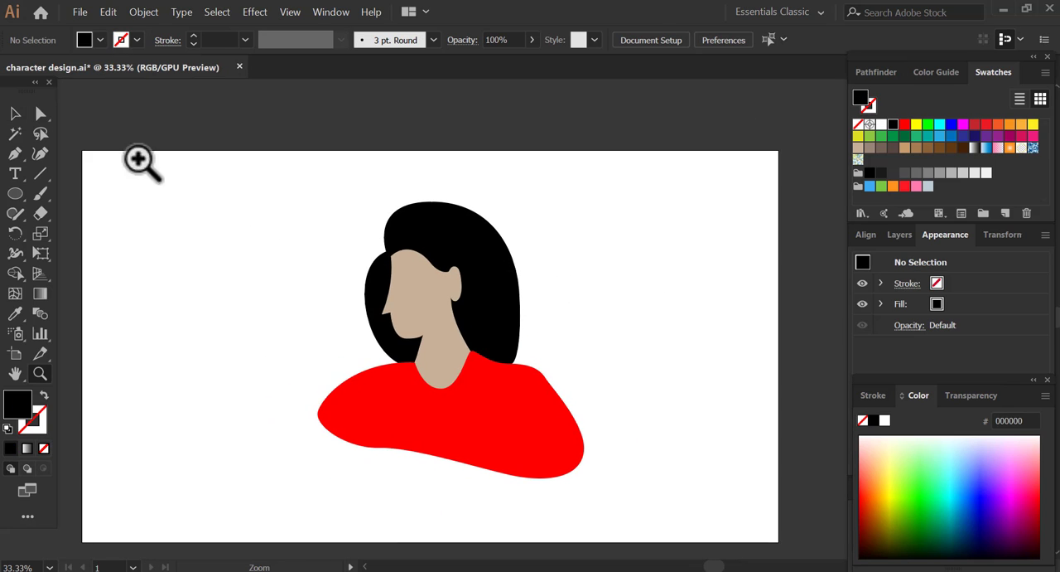
left_click_drag(344, 215, 549, 452)
left_click(144, 11)
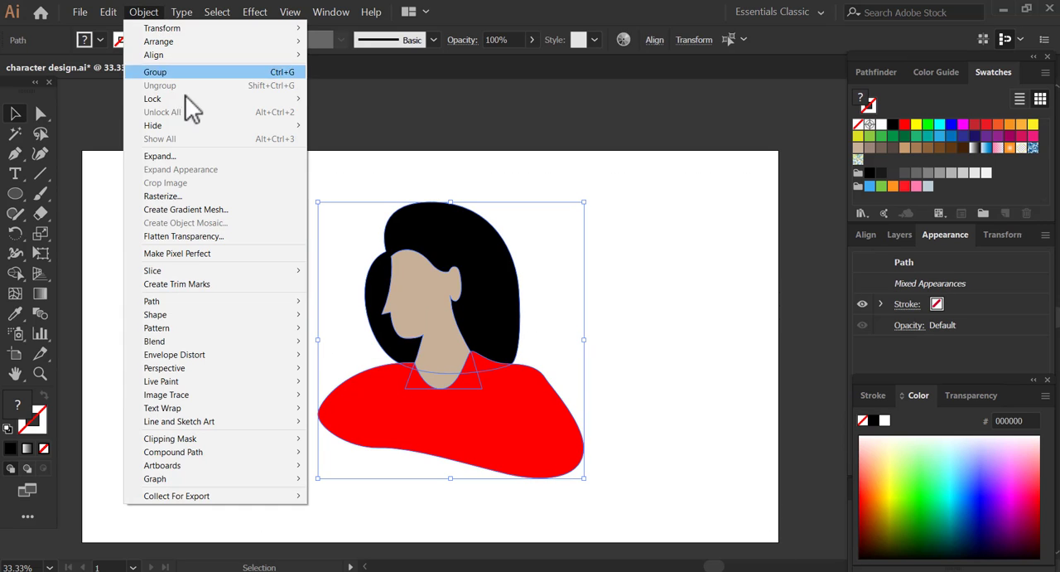
left_click(209, 76)
- Scale the grouped character down slightly and reposition it on the artboard
left_click_drag(585, 203, 553, 234)
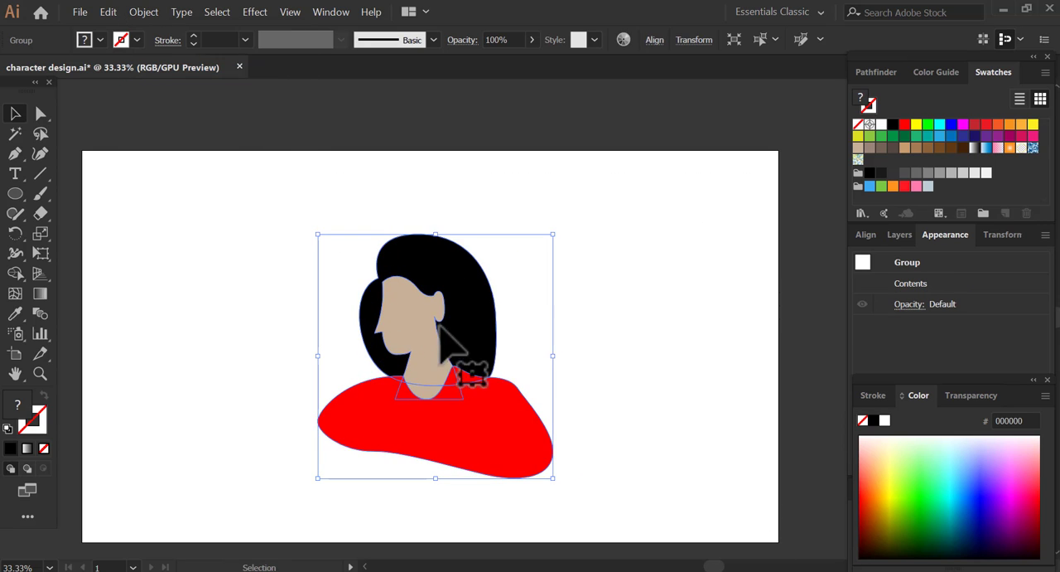
left_click_drag(440, 332, 459, 294)
left_click_drag(456, 304, 421, 330)
left_click(604, 320)
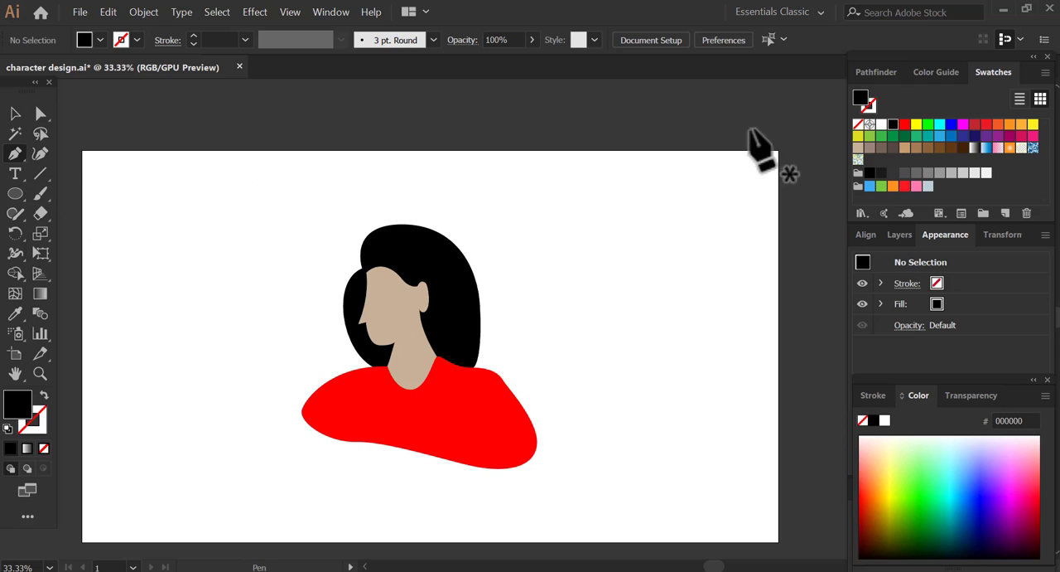
- Draw a rounded triangular earring hanging from the earlobe with the Pen tool, using a blue 1 pt stroke and no fill
left_click(44, 395)
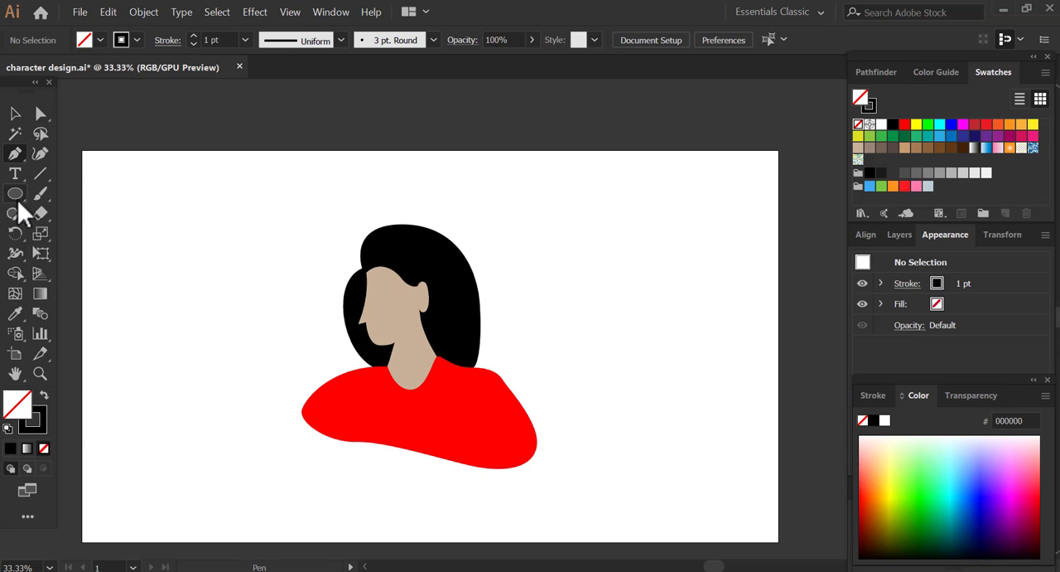
left_click_drag(561, 358, 561, 352)
key("ctrl+1")
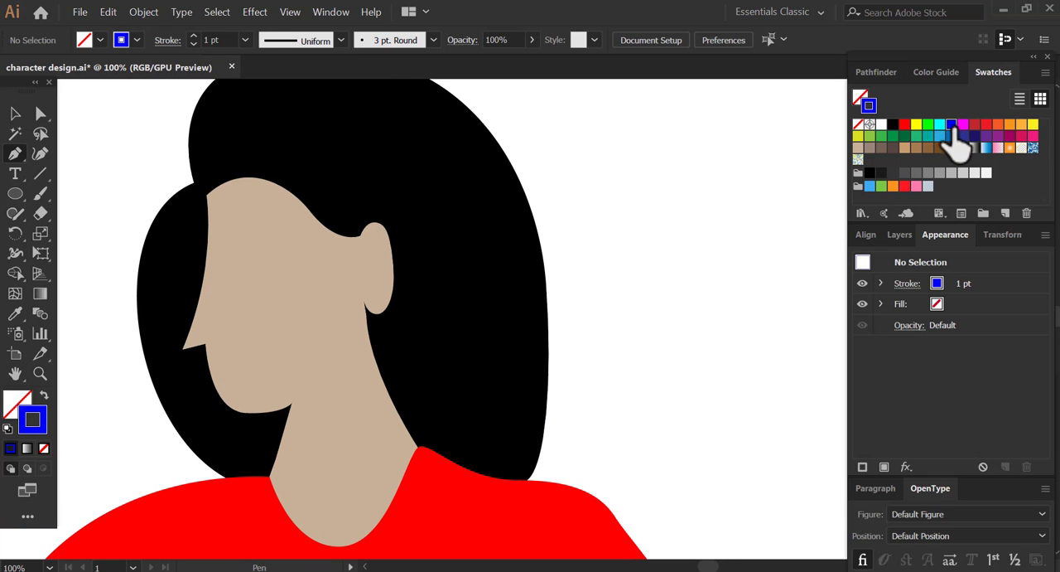
key("ctrl+equal")
key("ctrl+equal")
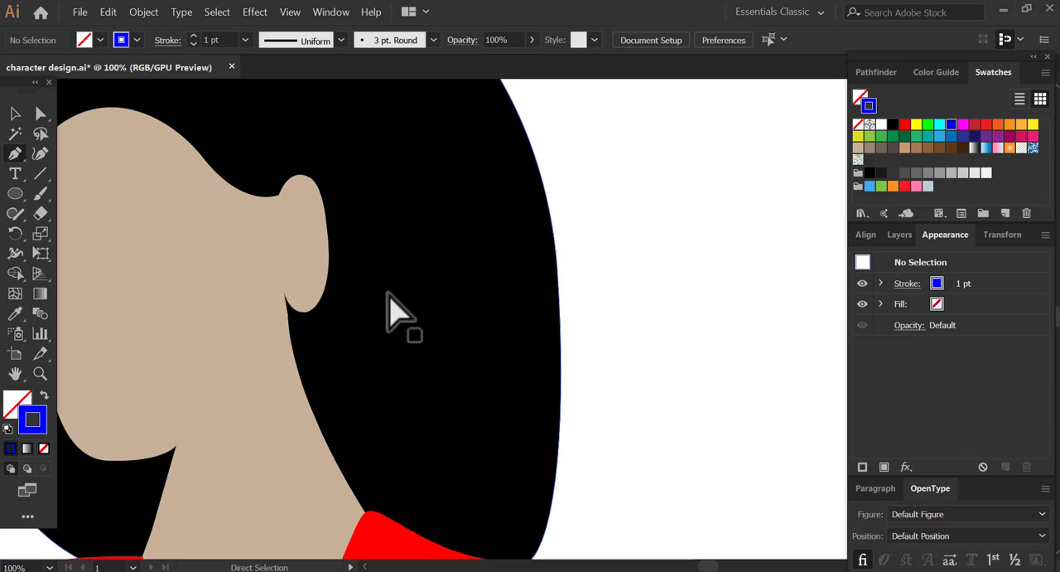
left_click_drag(228, 310, 404, 264)
left_click_drag(355, 380, 388, 401)
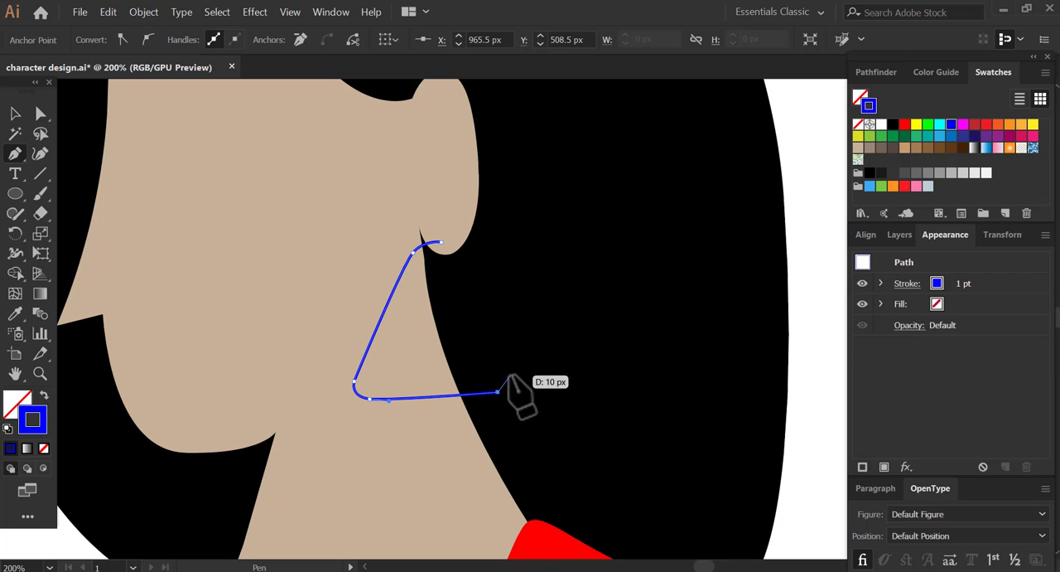
left_click_drag(509, 362, 509, 361)
left_click(460, 249)
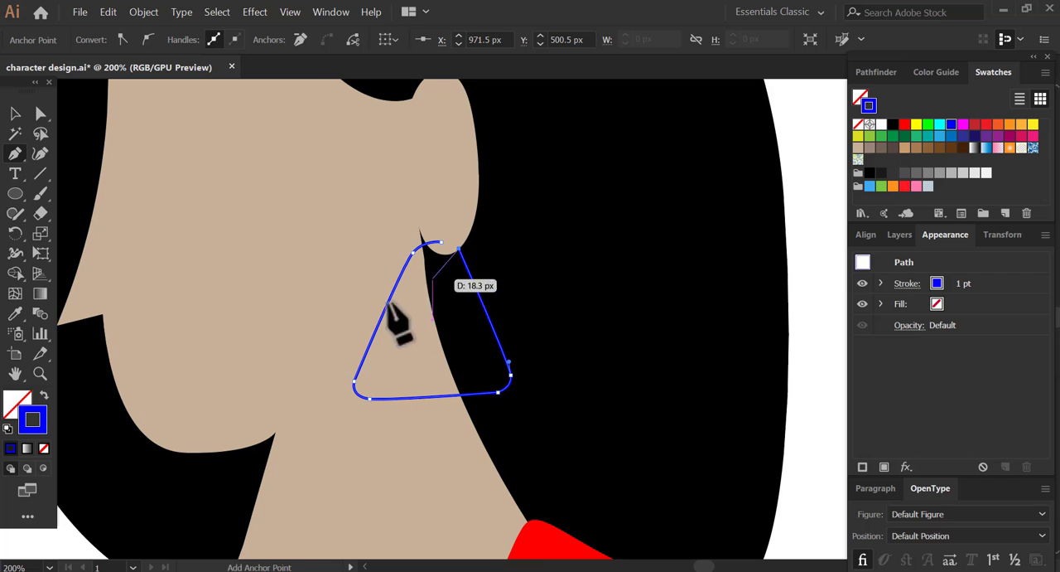
key("v")
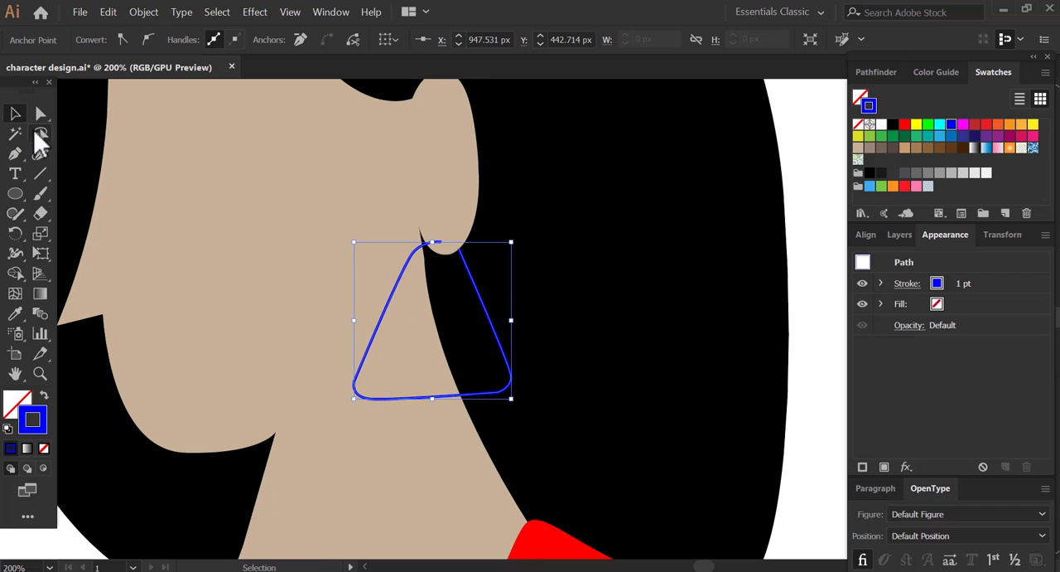
- Set the blue earring's stroke weight to 3 pt
left_click(824, 242)
left_click(473, 285)
left_click(193, 39)
left_click(193, 39)
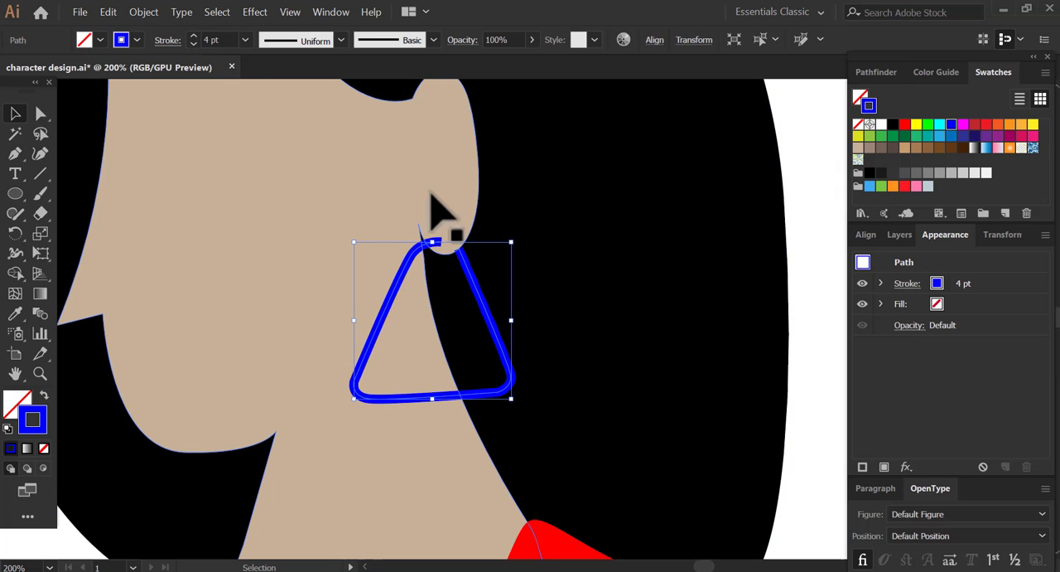
left_click(816, 302)
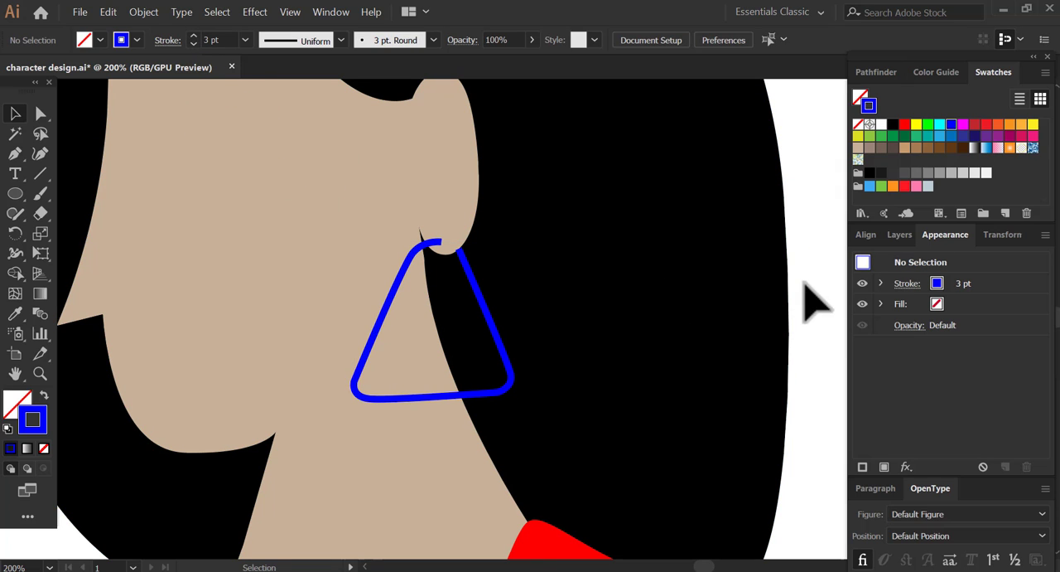
- Isolate the head shape inside the character group and round the corner at the nose tip with a small radius
key("z")
left_click(534, 280, "alt")
left_click(535, 281, "alt")
left_click_drag(469, 338, 532, 281)
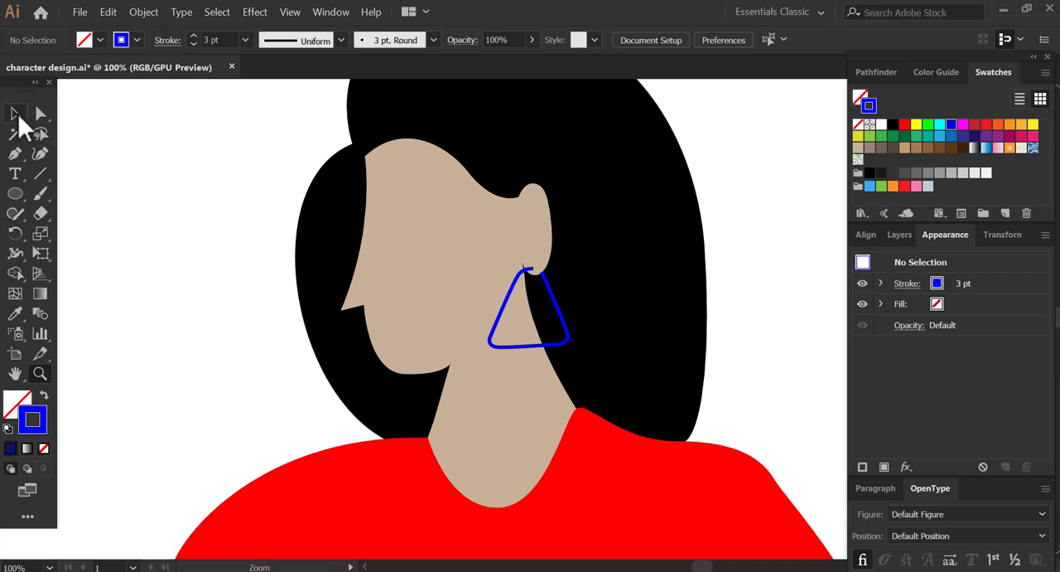
left_click(356, 313)
left_click(284, 325)
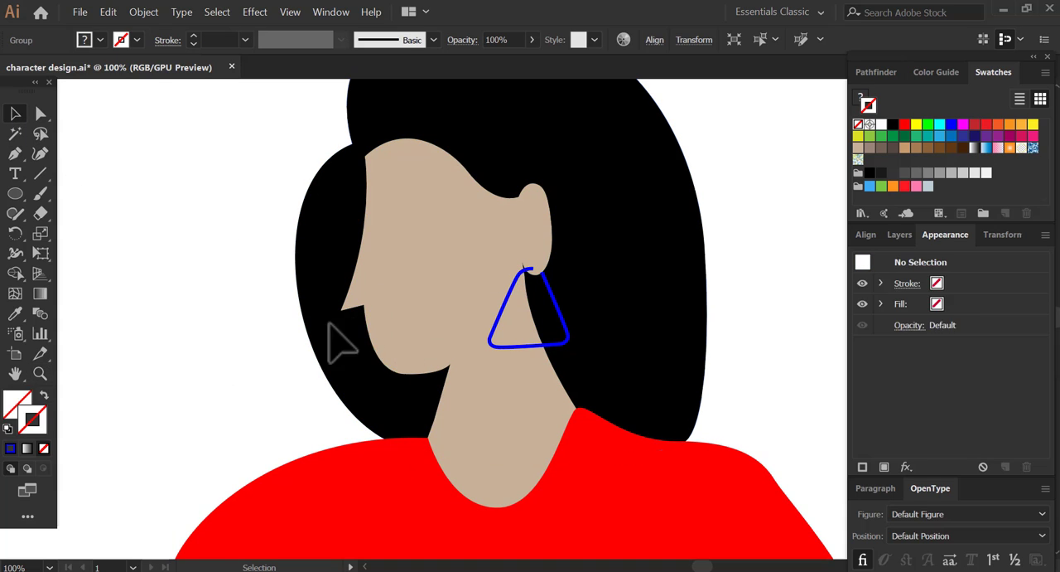
double_click(359, 304)
double_click(357, 306)
key("z")
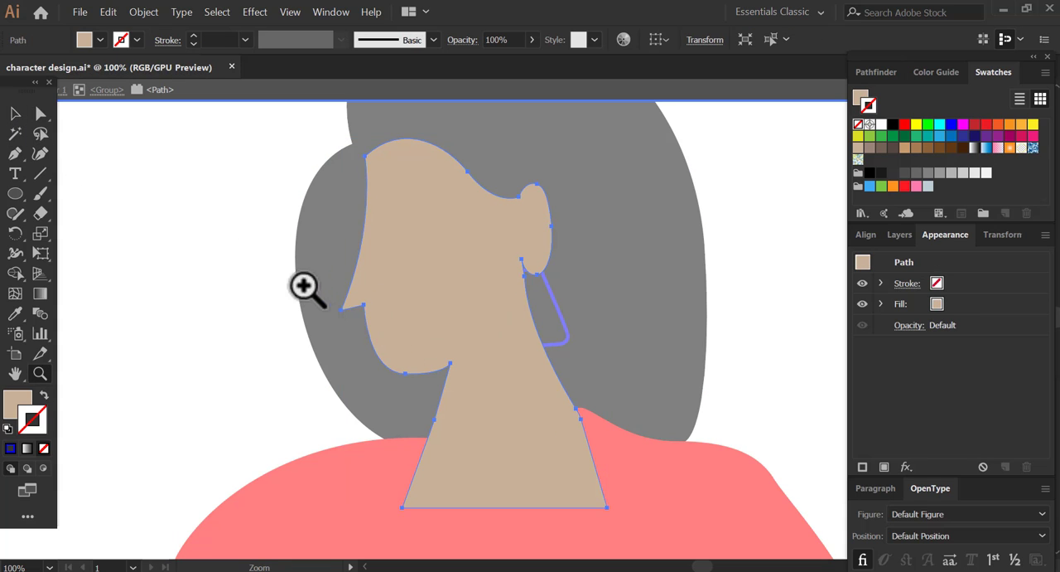
left_click_drag(307, 287, 409, 339)
left_click(44, 119)
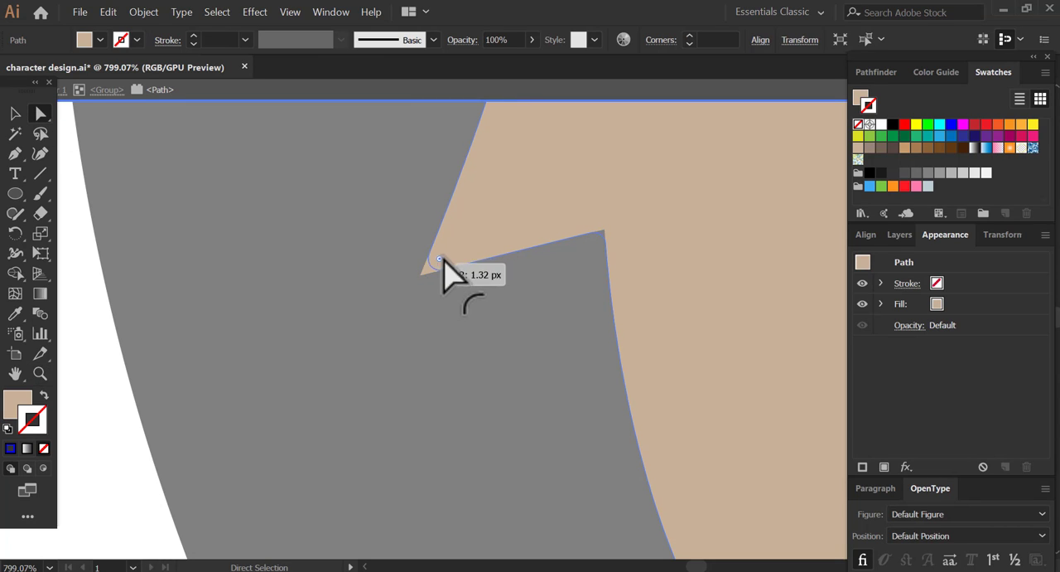
left_click_drag(444, 261, 442, 263)
- Deselect the head shape and leave the character group's isolation mode
key("z")
left_click(626, 254, "alt")
left_click(621, 251, "alt")
left_click(617, 252, "alt")
left_click(611, 254, "alt")
left_click(603, 256, "alt")
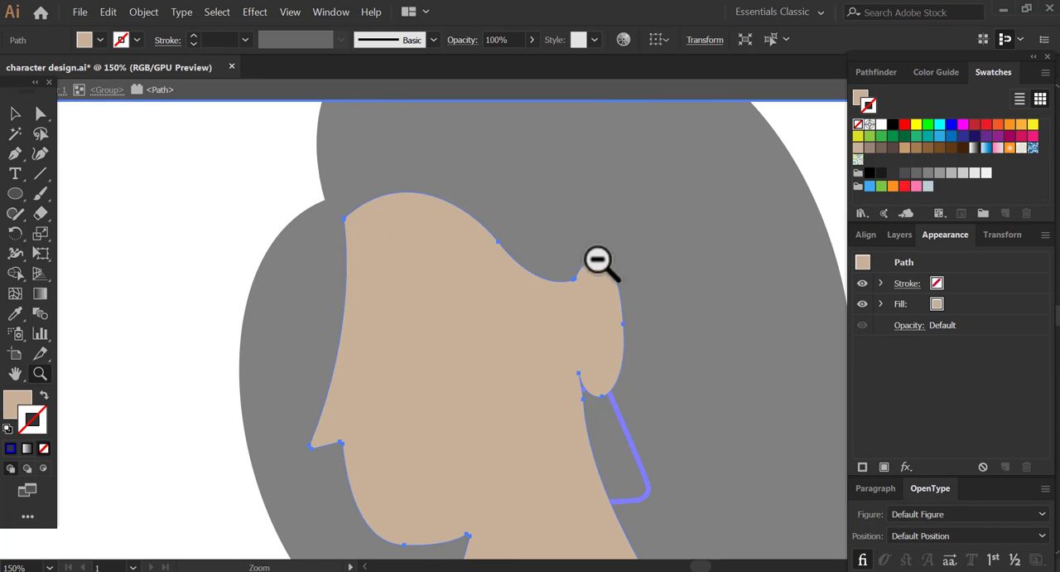
left_click_drag(499, 320, 507, 243)
left_click(18, 119)
left_click(264, 356)
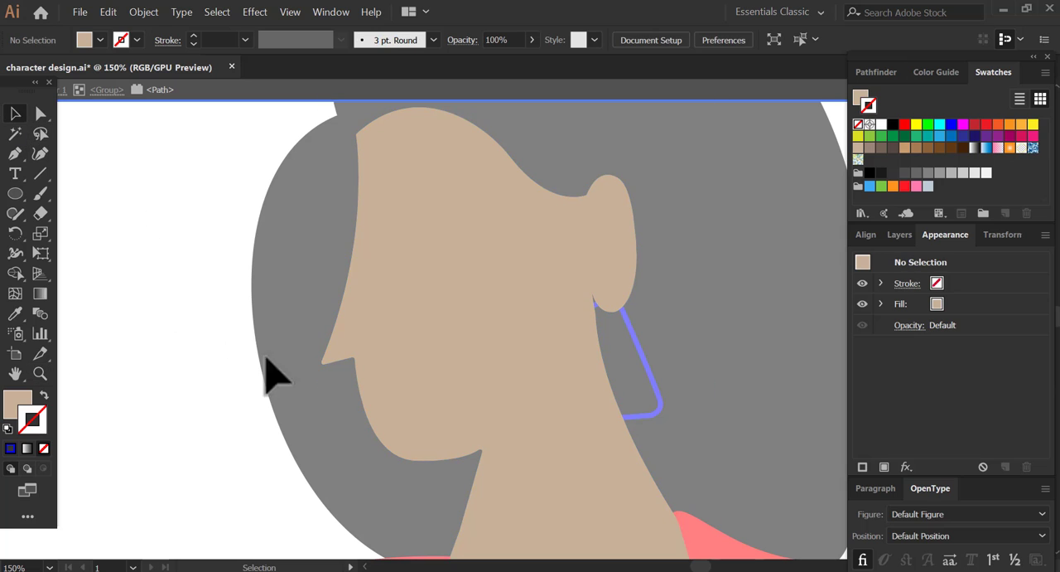
left_click_drag(18, 84, 18, 116)
left_click(11, 92)
left_click(10, 91)
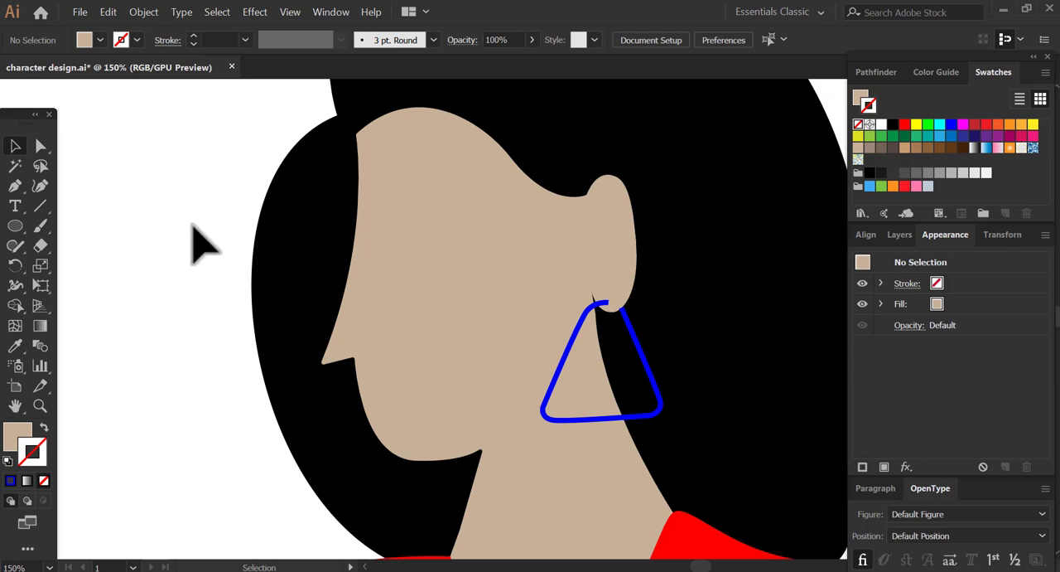
- Select the character together with its earring, scale them down slightly and move them toward the artboard's centre
key("z")
left_click(348, 270, "alt")
left_click(343, 272, "alt")
left_click_drag(778, 406, 455, 308)
left_click(589, 314, "alt")
left_click(546, 295, "alt")
left_click_drag(583, 406, 544, 384)
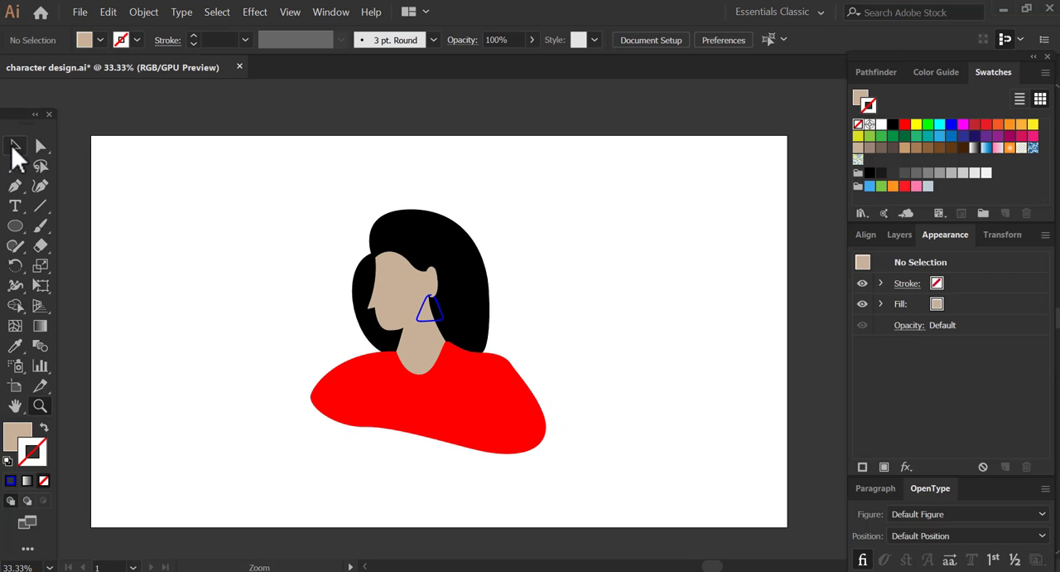
left_click_drag(472, 264, 475, 248)
left_click_drag(256, 164, 653, 462)
left_click_drag(458, 353, 487, 345)
left_click_drag(495, 345, 492, 353)
left_click_drag(493, 362, 487, 353)
left_click_drag(574, 193, 566, 202)
left_click(596, 239)
left_click_drag(579, 327, 577, 304)
left_click_drag(392, 267, 393, 234)
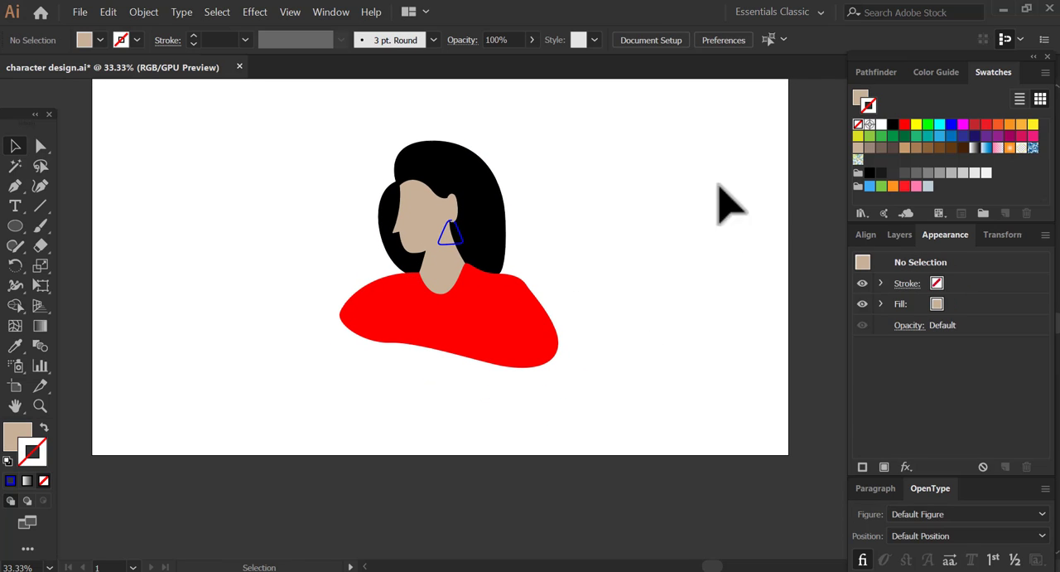
- Draw a thin wide rectangle below the shirt and a larger one above it overlapping the shirt, with black 1 pt strokes and no fill
left_click(894, 126)
left_click(861, 98)
left_click(859, 125)
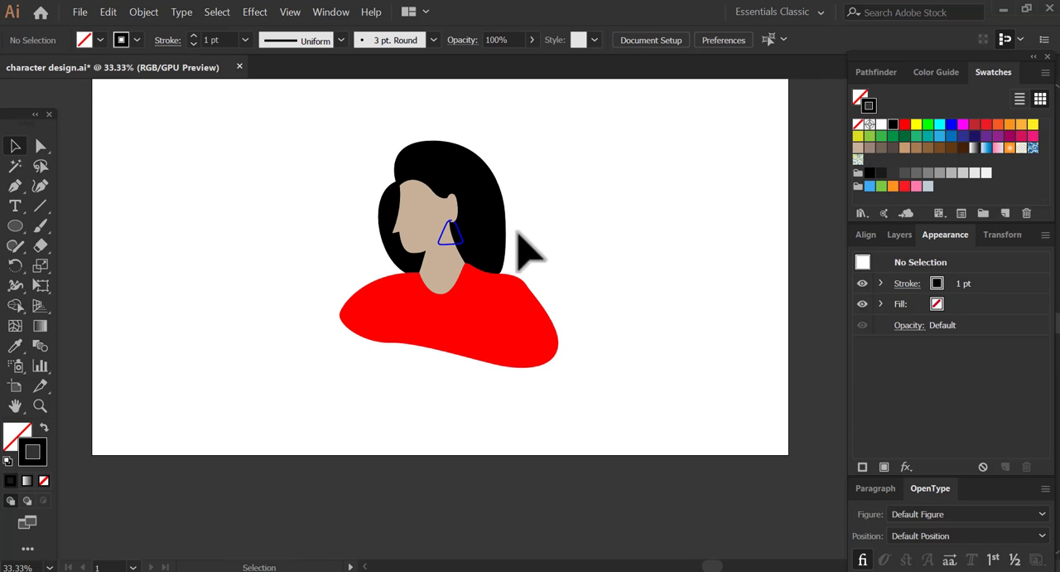
left_click(15, 186)
left_click_drag(8, 225, 92, 226)
scroll(493, 265, "down", 2)
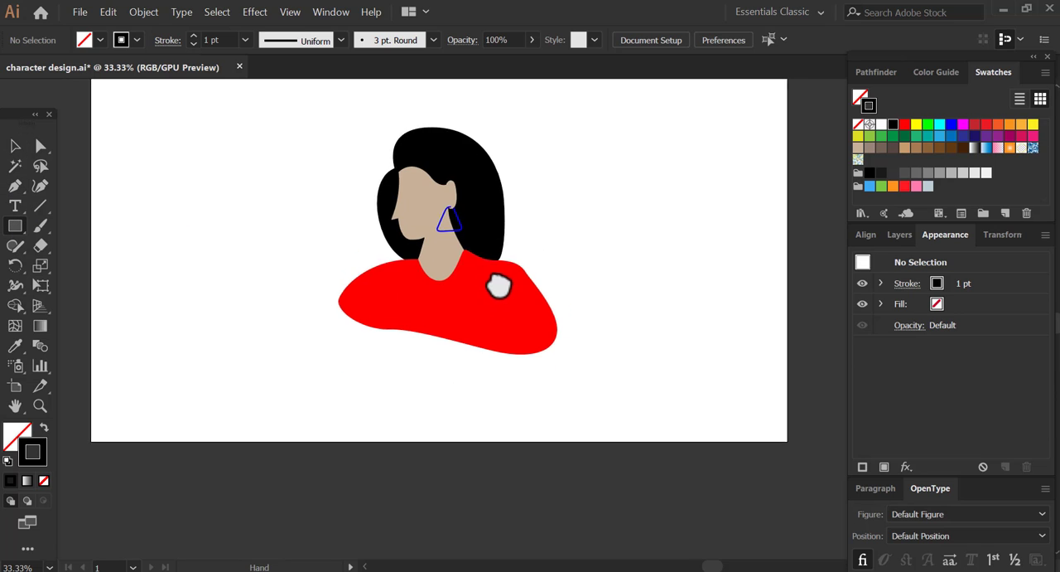
left_click_drag(345, 367, 535, 377)
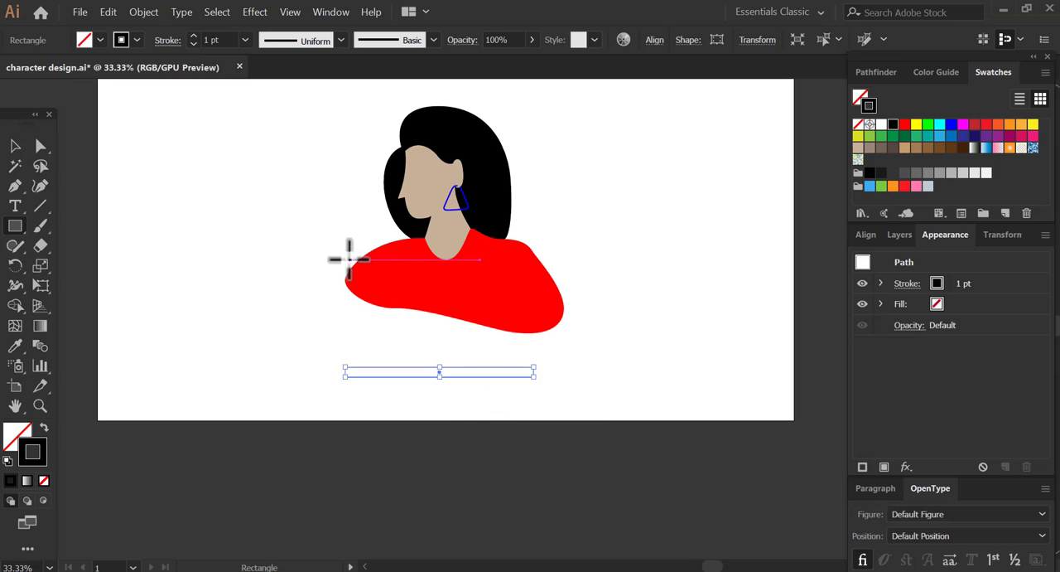
left_click_drag(328, 260, 547, 366)
- Align the two rectangles by their horizontal centres and move them down together on the artboard
left_click(15, 146)
left_click_drag(324, 362, 431, 389)
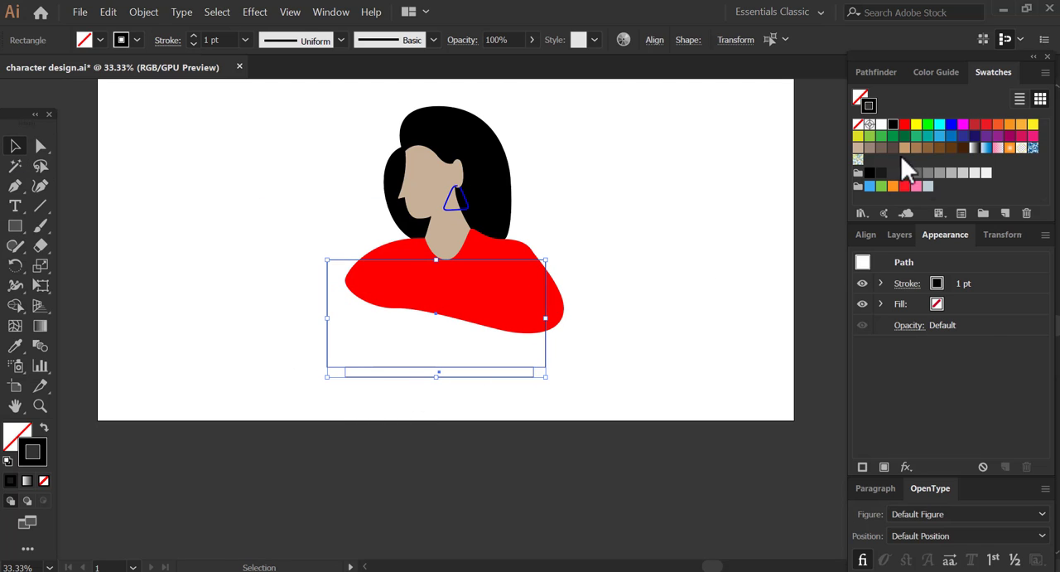
left_click(866, 235)
left_click(892, 280)
left_click(679, 360)
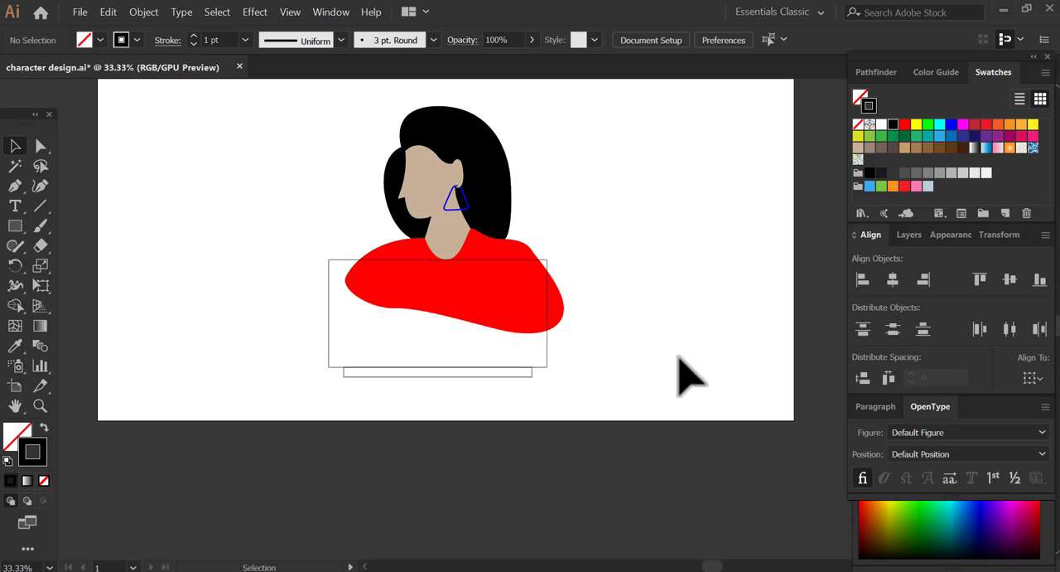
left_click(546, 357)
left_click_drag(299, 358, 421, 401)
left_click(597, 369)
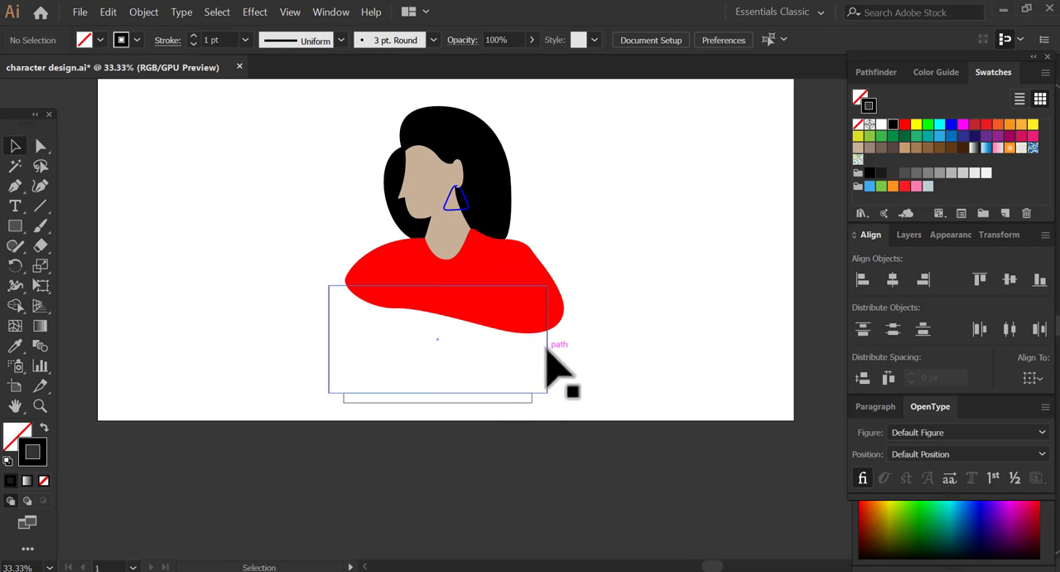
- Narrow both rectangles together from the left and right sides
left_click(546, 349)
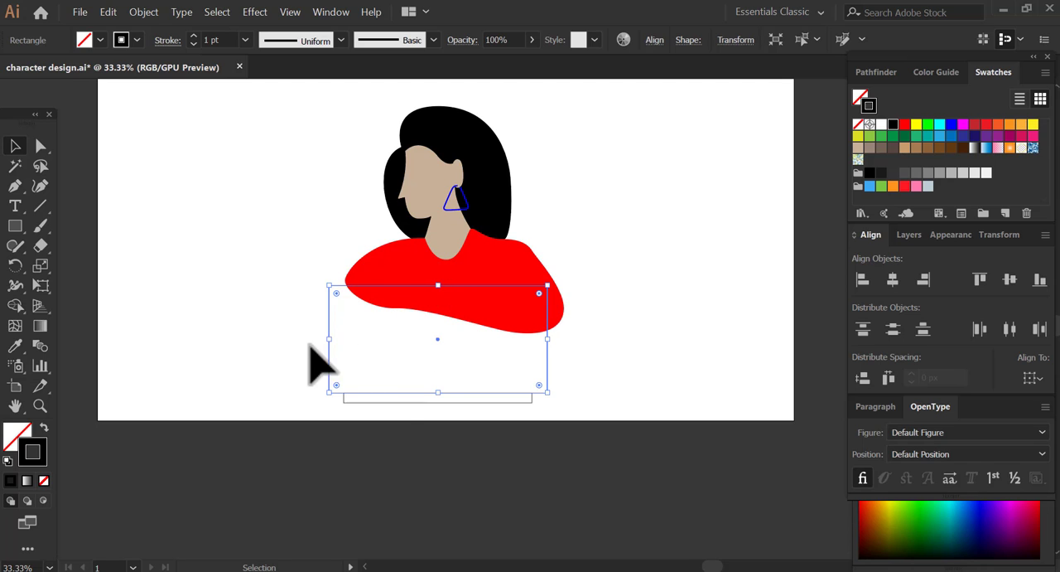
left_click_drag(346, 349, 348, 349)
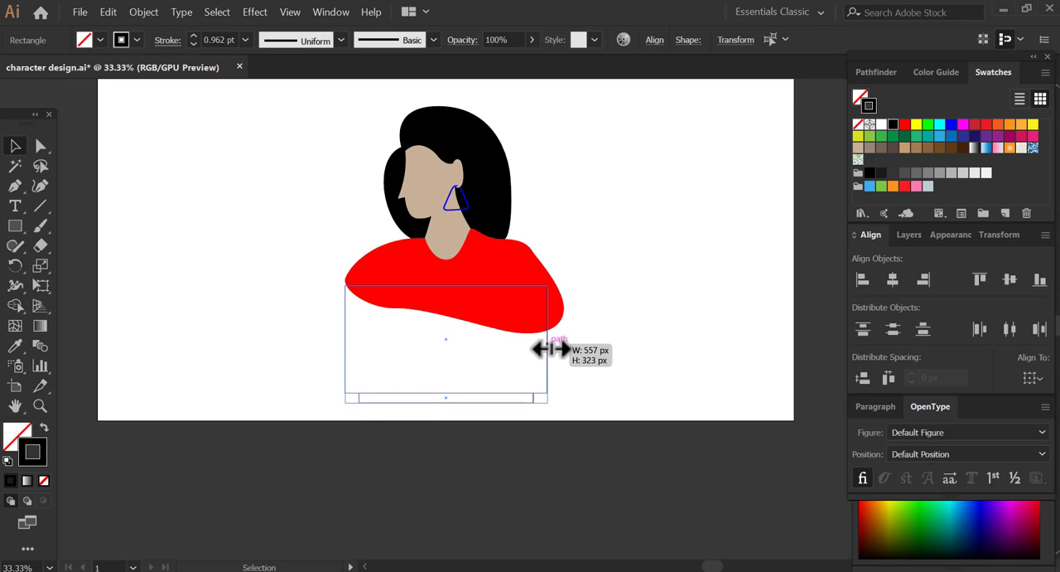
left_click_drag(532, 351, 531, 351)
left_click(463, 404)
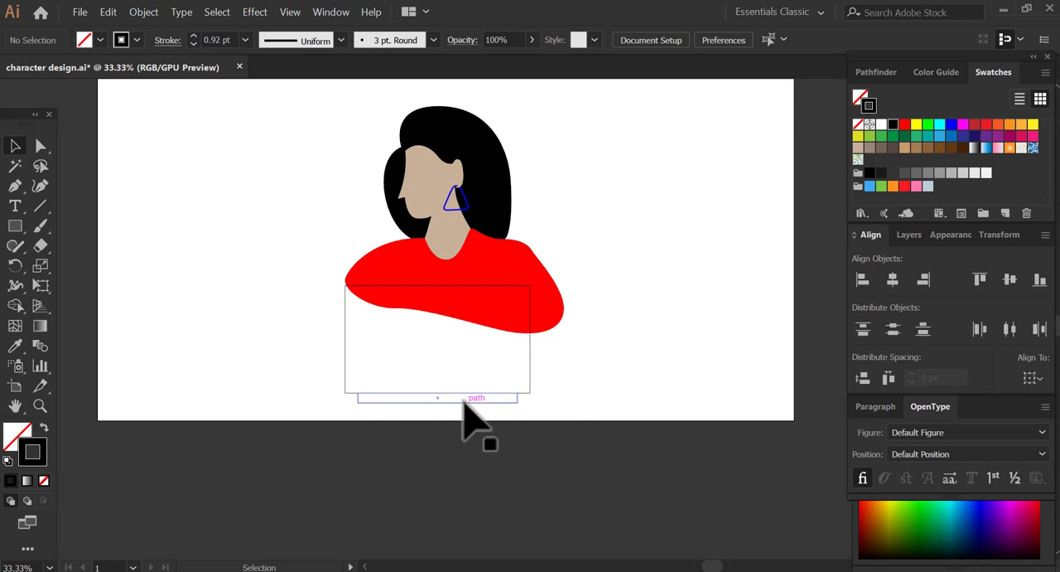
left_click(359, 401)
left_click_drag(354, 401, 355, 402)
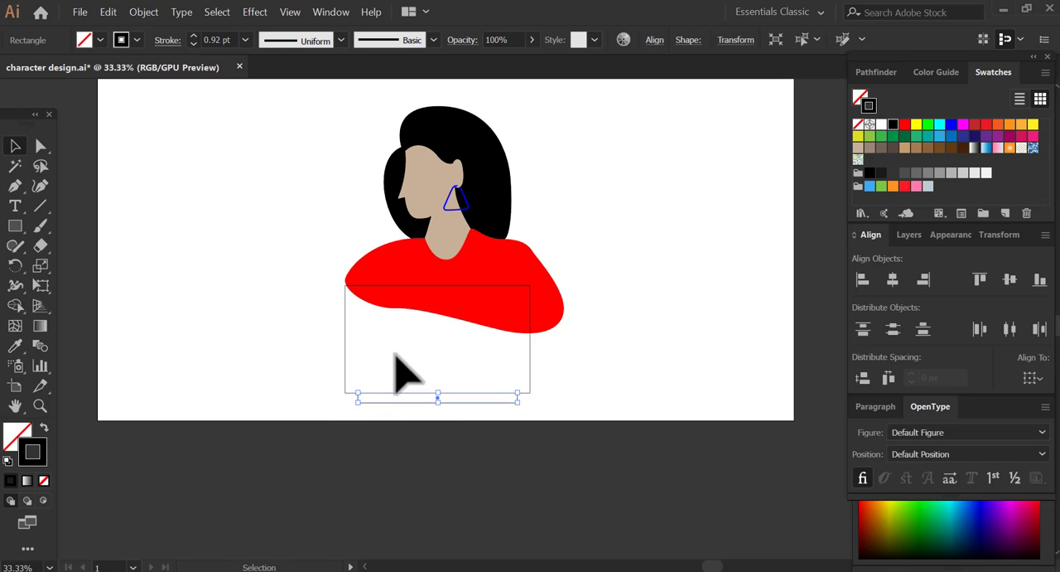
- Give both rectangles a white fill so they cover the lower part of the shirt
left_click(347, 367, "shift")
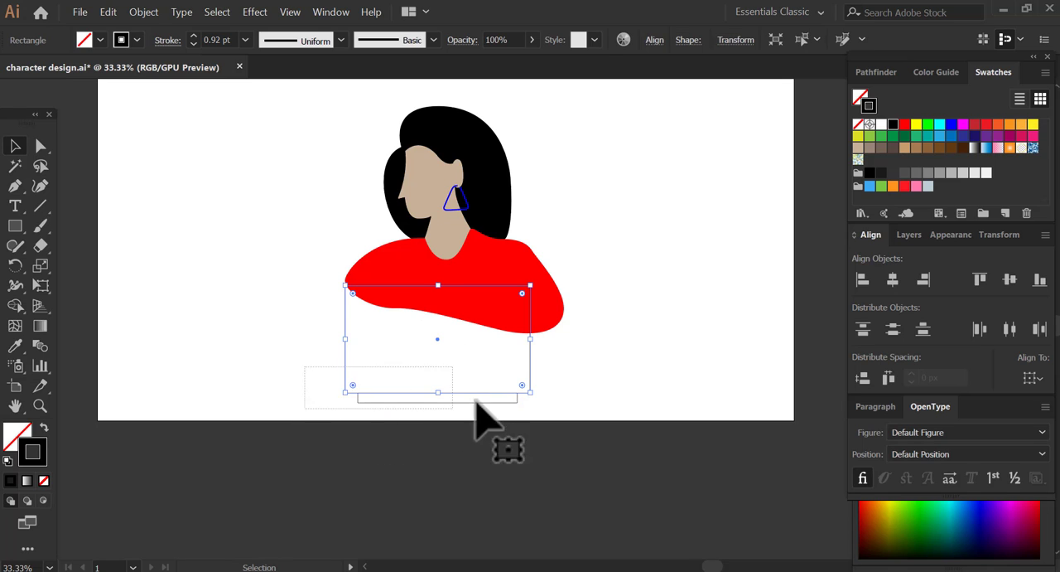
left_click(858, 98)
left_click(880, 125)
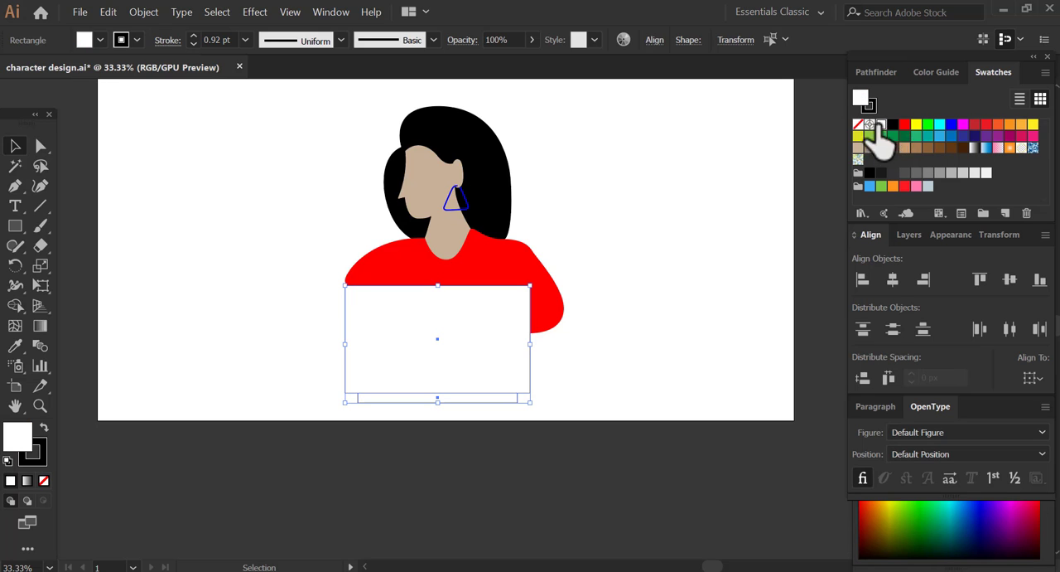
left_click(657, 287)
key("z")
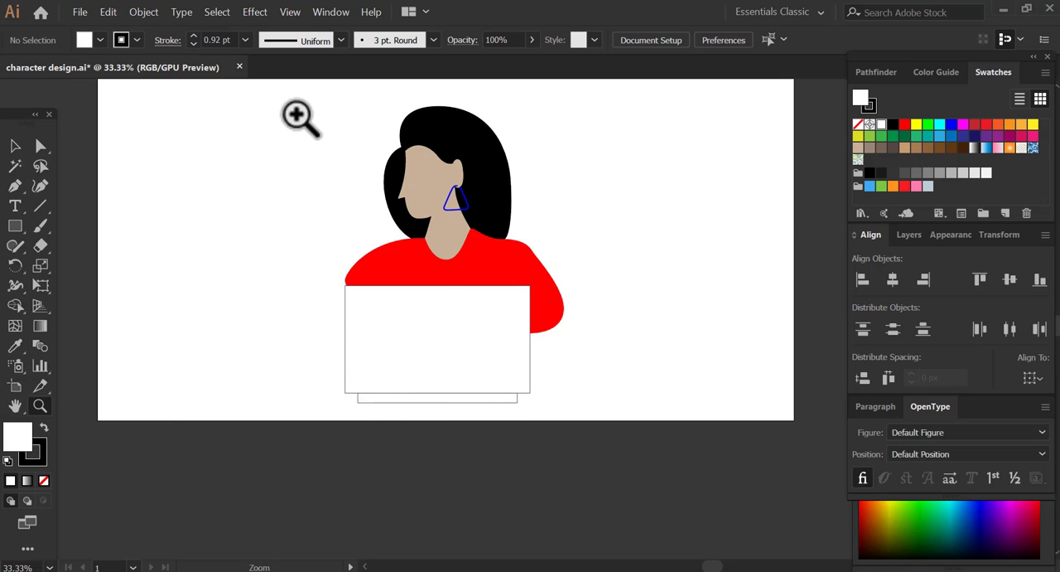
- Taper the large white rectangle into a trapezoid by moving its lower corners inward to meet the base rectangle's top corners
left_click_drag(297, 114, 580, 415)
key("space")
left_click_drag(682, 339, 577, 289)
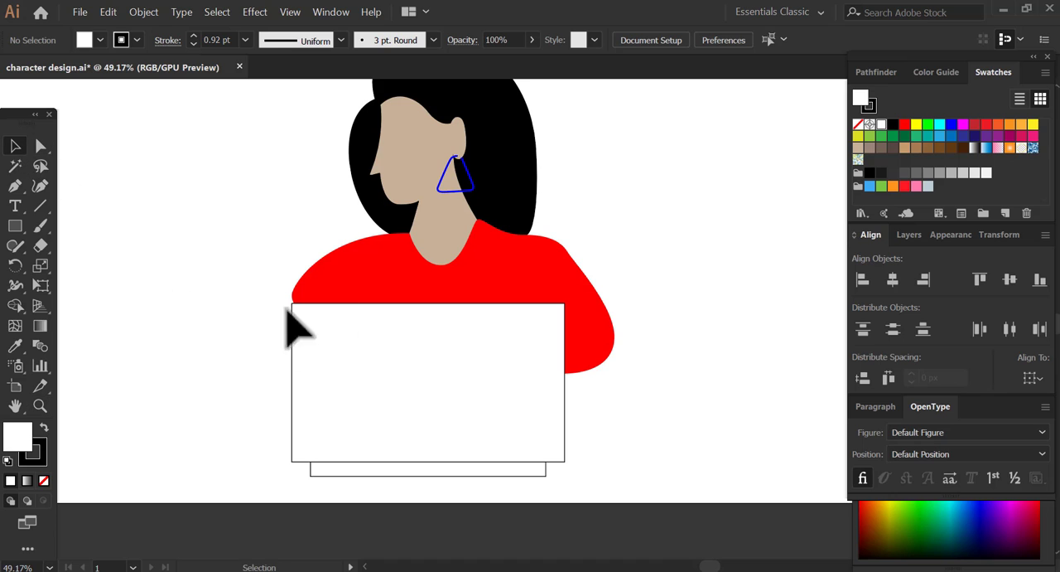
left_click(508, 489)
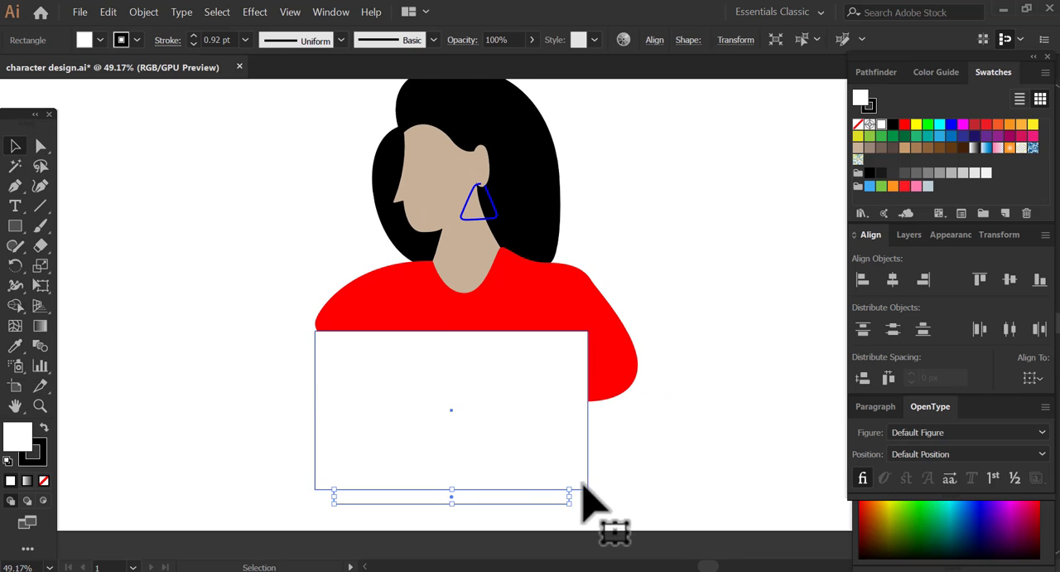
left_click(41, 146)
left_click(316, 489)
left_click_drag(318, 490, 330, 489)
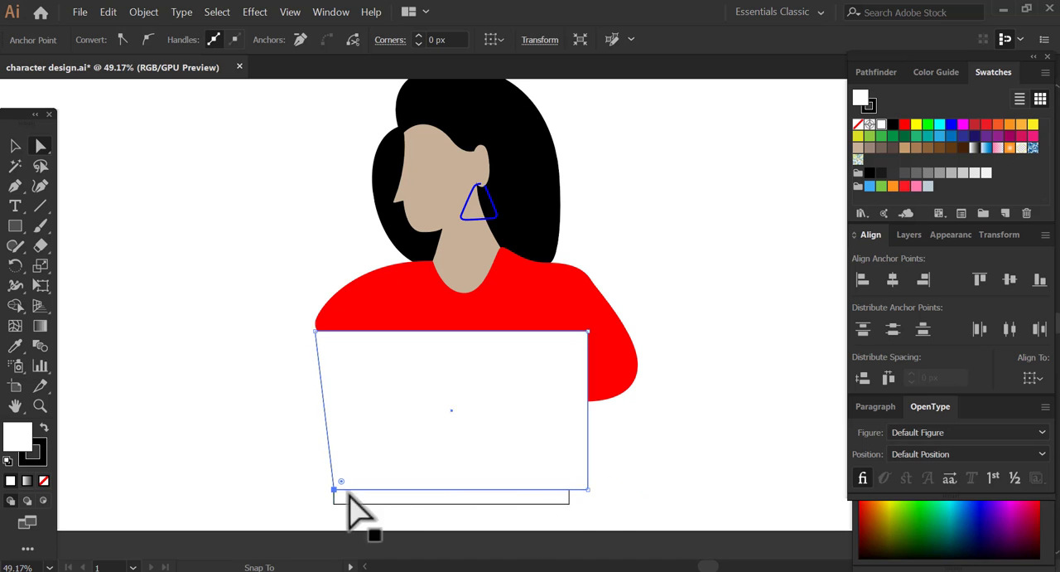
left_click_drag(588, 489, 570, 489)
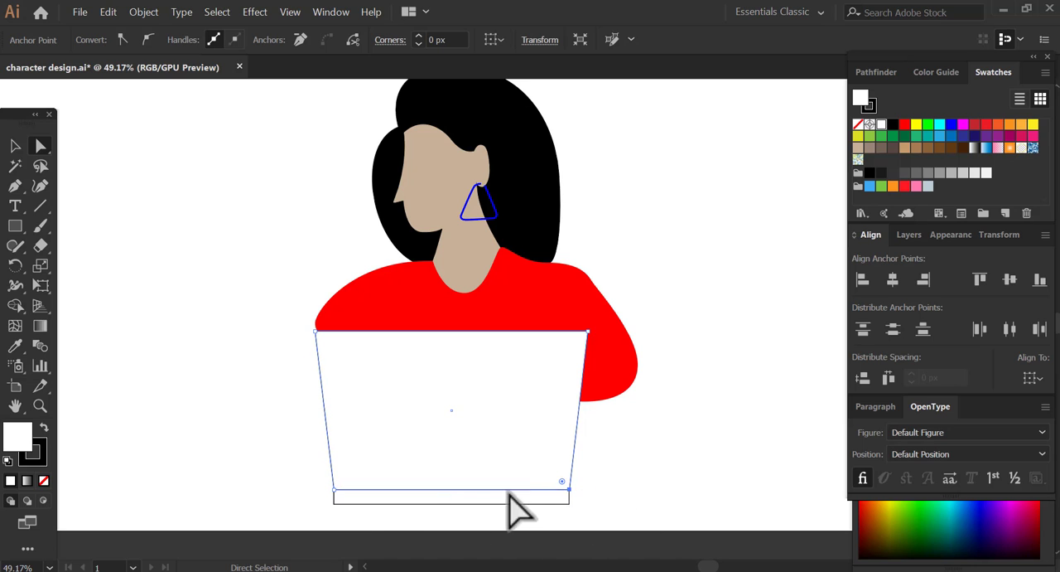
left_click(16, 147)
left_click_drag(549, 514, 538, 492)
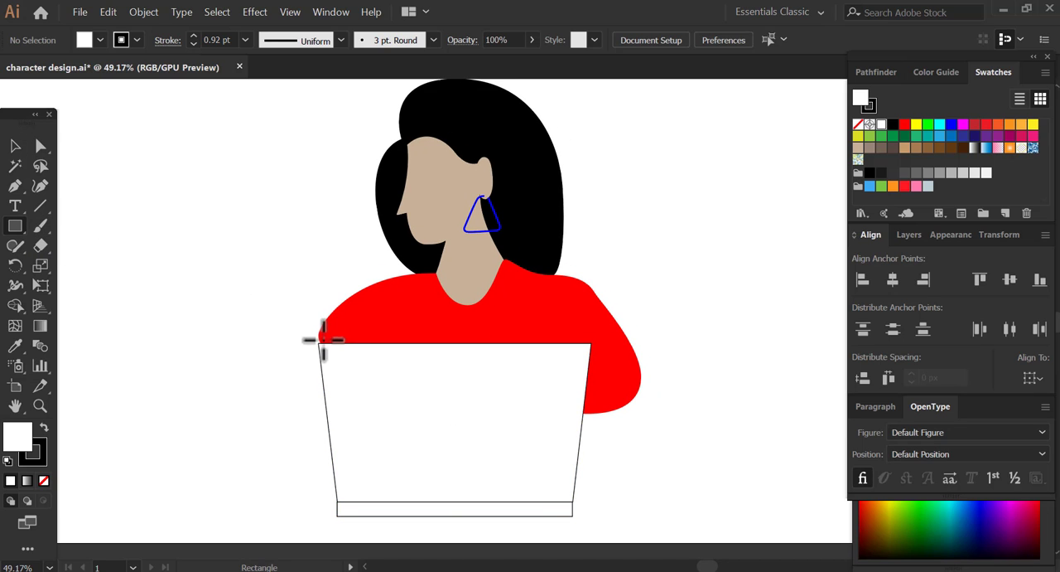
- Draw a very thin wide rectangle just above the trapezoid's top edge, slightly narrower than that edge
left_click_drag(323, 338, 515, 335)
left_click_drag(583, 336, 591, 337)
key("v")
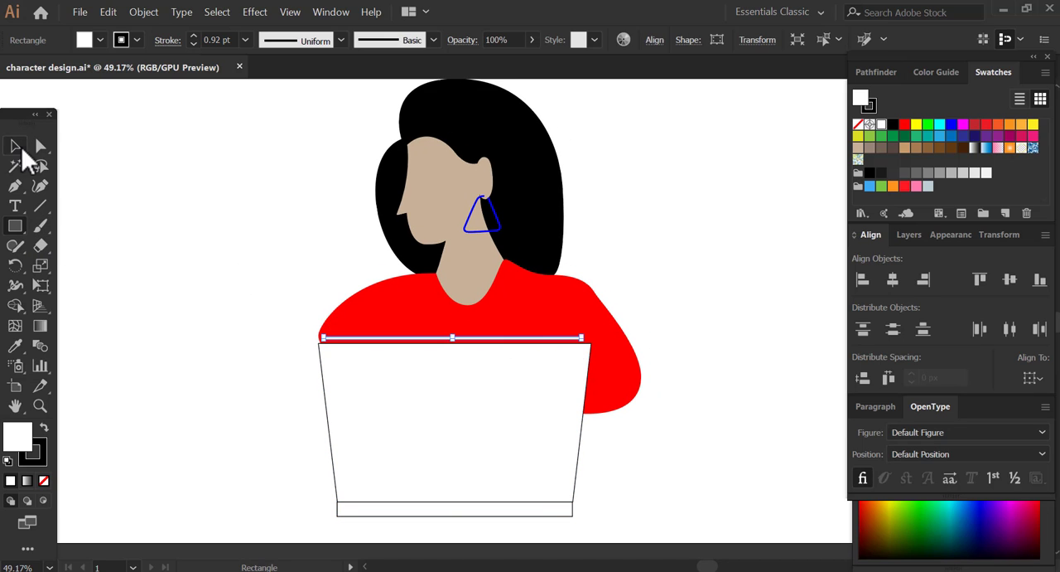
- Select all the laptop shapes and move them off the shirt to the empty area left of the character
left_click(377, 501, "shift")
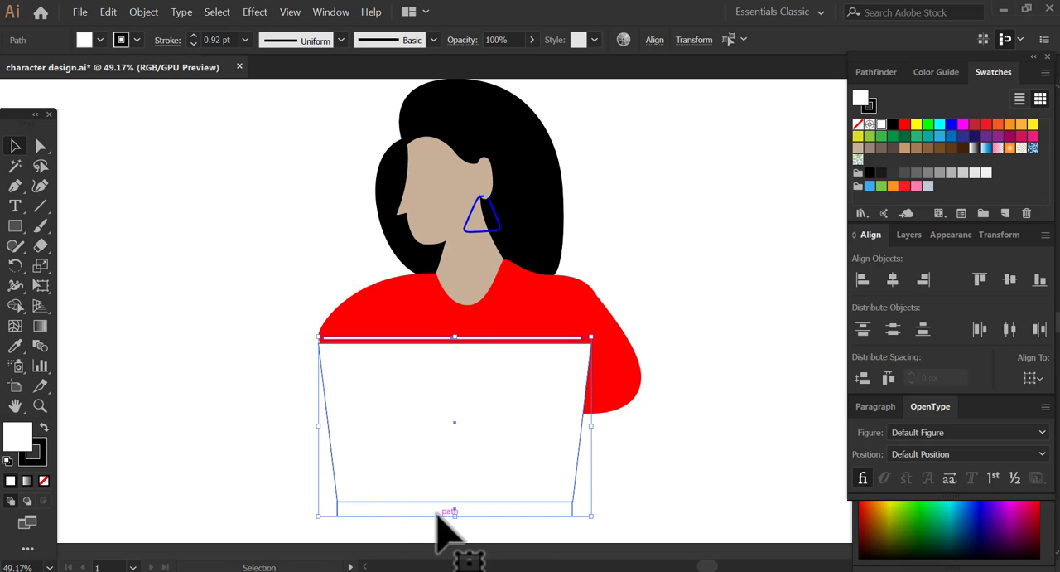
left_click_drag(437, 514, 223, 491)
left_click_drag(466, 480, 640, 478)
left_click_drag(416, 489, 326, 479)
left_click(173, 381)
- Stretch the thin strip's right end toward the trapezoid's right corner and seat the strip on the trapezoid's top edge
key("z")
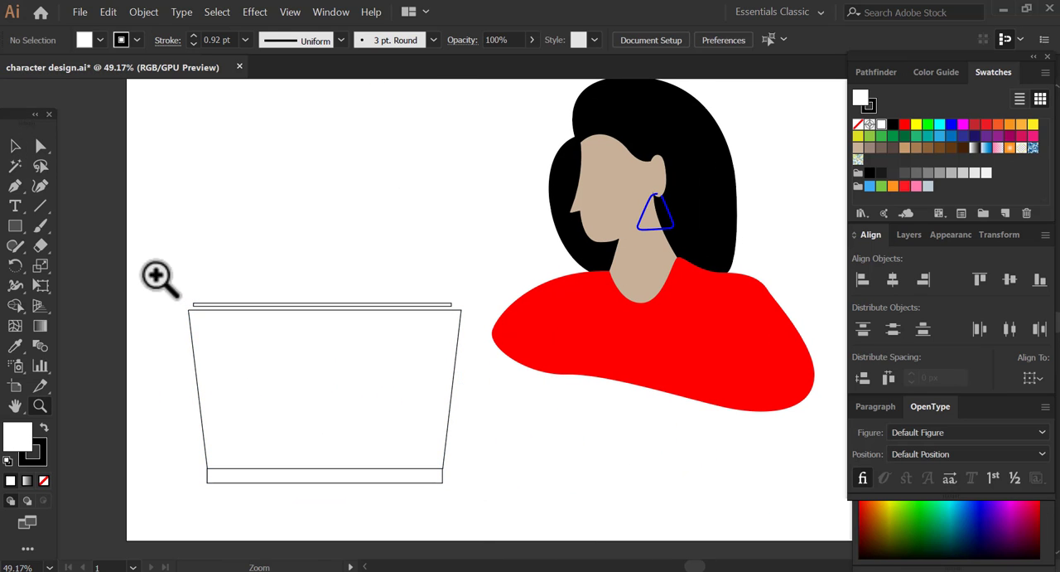
left_click_drag(158, 276, 487, 516)
key("v")
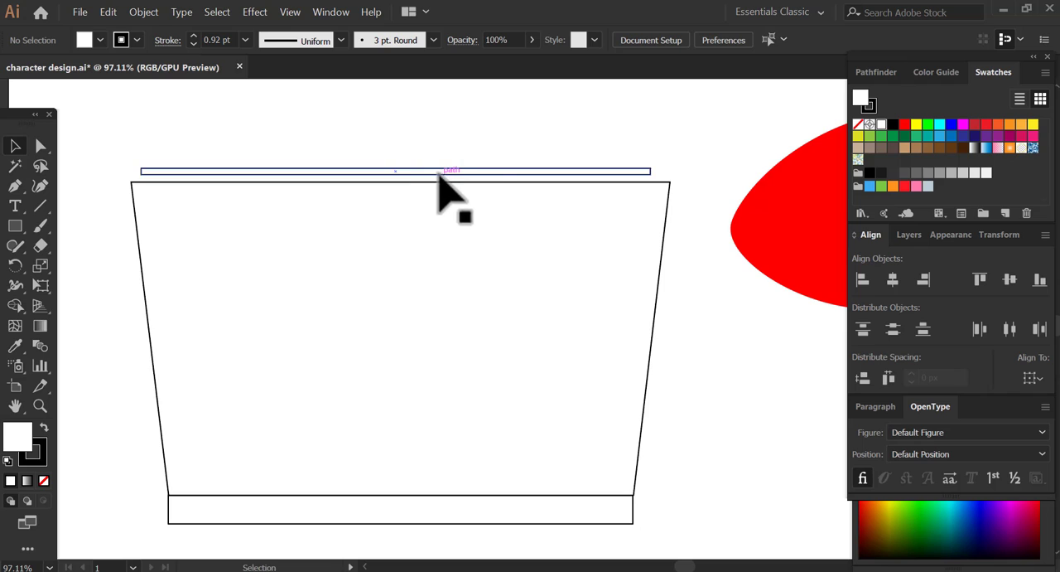
left_click_drag(439, 177, 442, 183)
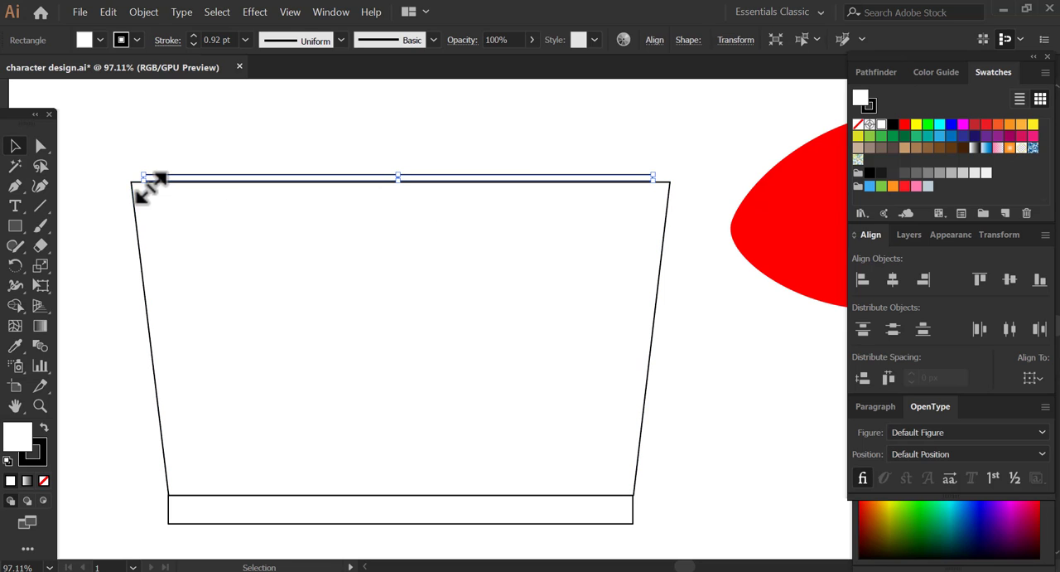
left_click_drag(151, 188, 146, 177)
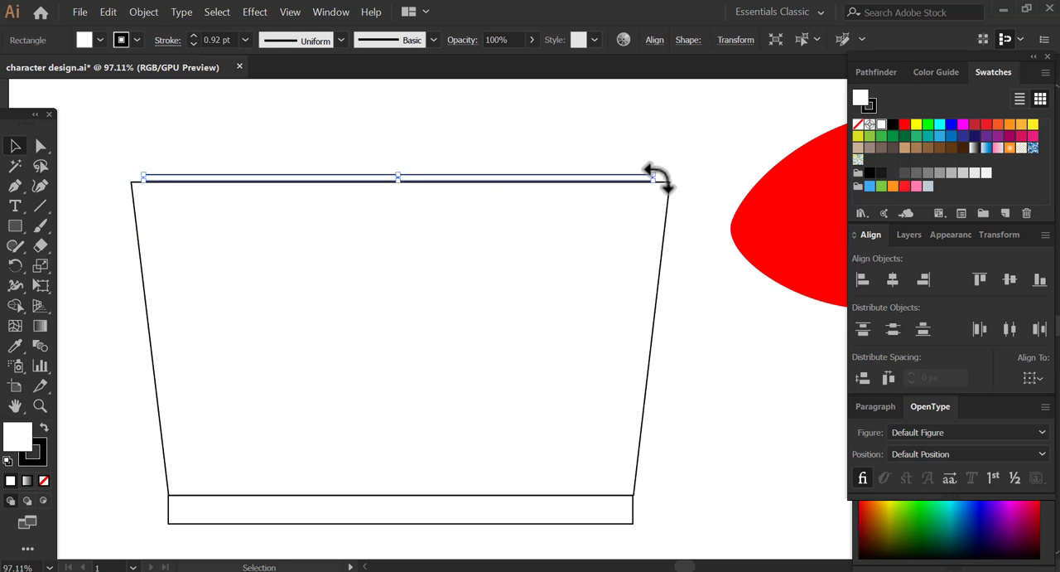
left_click_drag(663, 192, 633, 168)
left_click(15, 146)
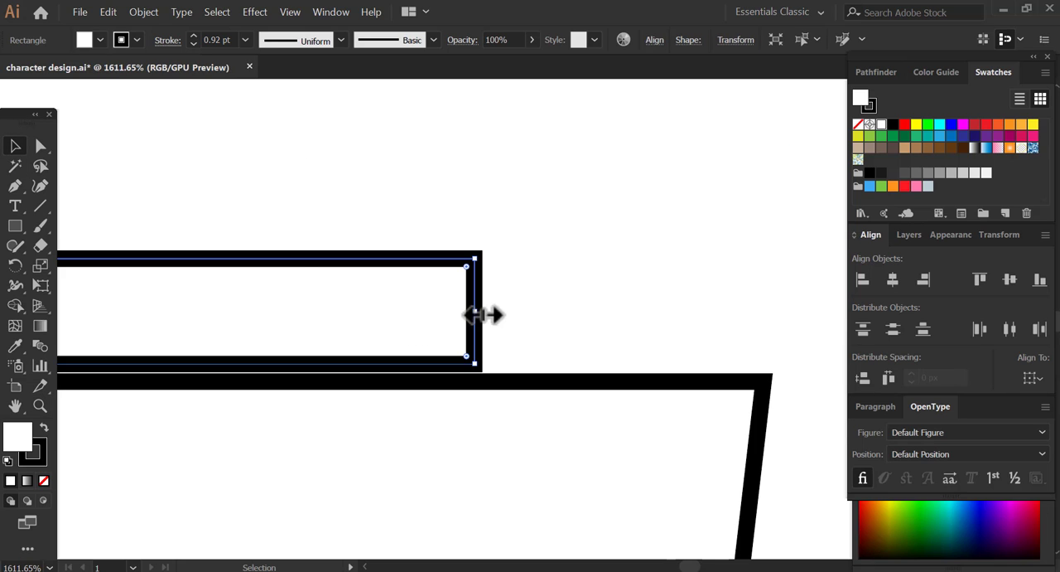
left_click_drag(483, 314, 686, 314)
left_click_drag(657, 367, 659, 382)
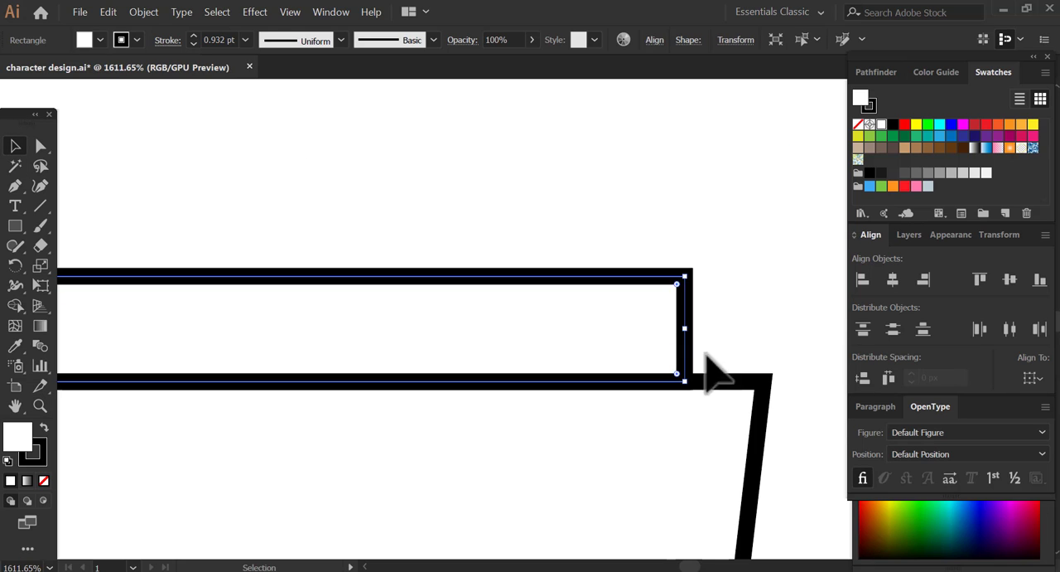
- Align the strip, trapezoid and base of the laptop by their horizontal centres
left_click(705, 351)
key("z")
left_click(713, 350, "alt")
left_click(713, 349, "alt")
left_click(711, 351, "alt")
left_click(711, 350, "alt")
left_click_drag(282, 403, 722, 310)
left_click(504, 274, "alt")
left_click_drag(327, 338, 461, 390)
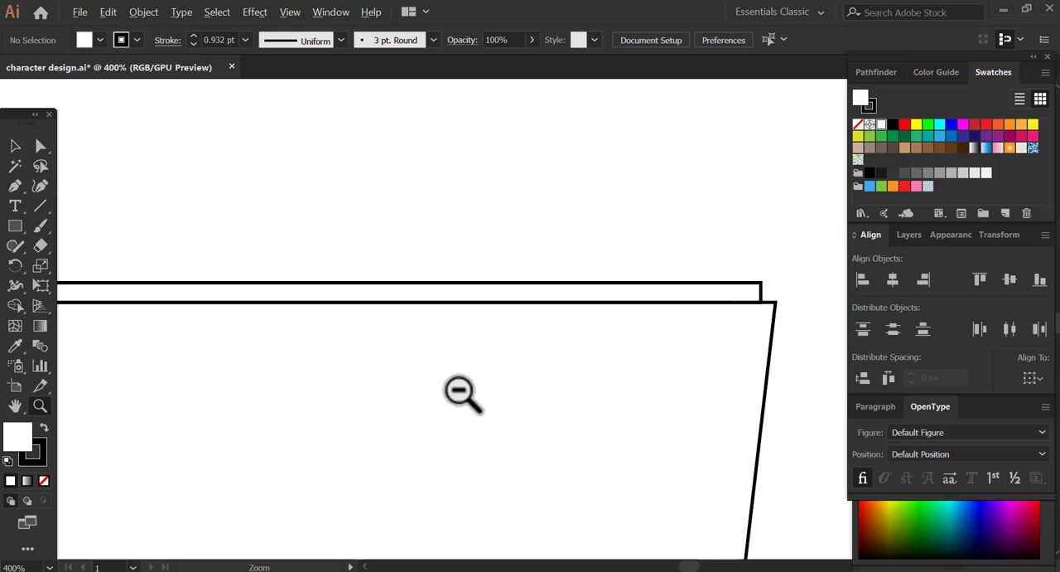
left_click(463, 391, "alt")
left_click_drag(172, 207, 550, 499)
left_click_drag(531, 438, 457, 354)
left_click(503, 415, "alt")
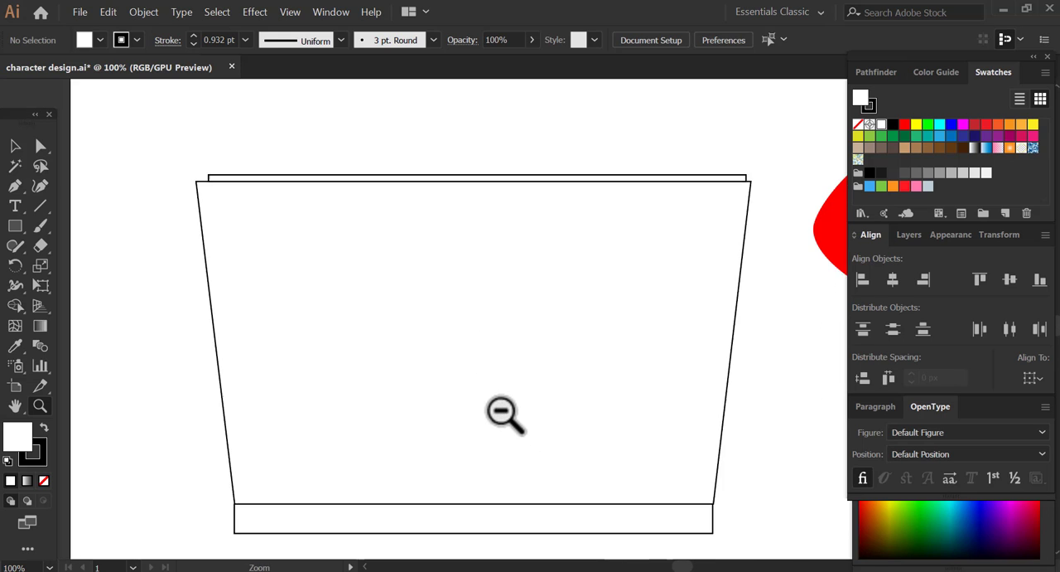
left_click(497, 398, "alt")
left_click(322, 259)
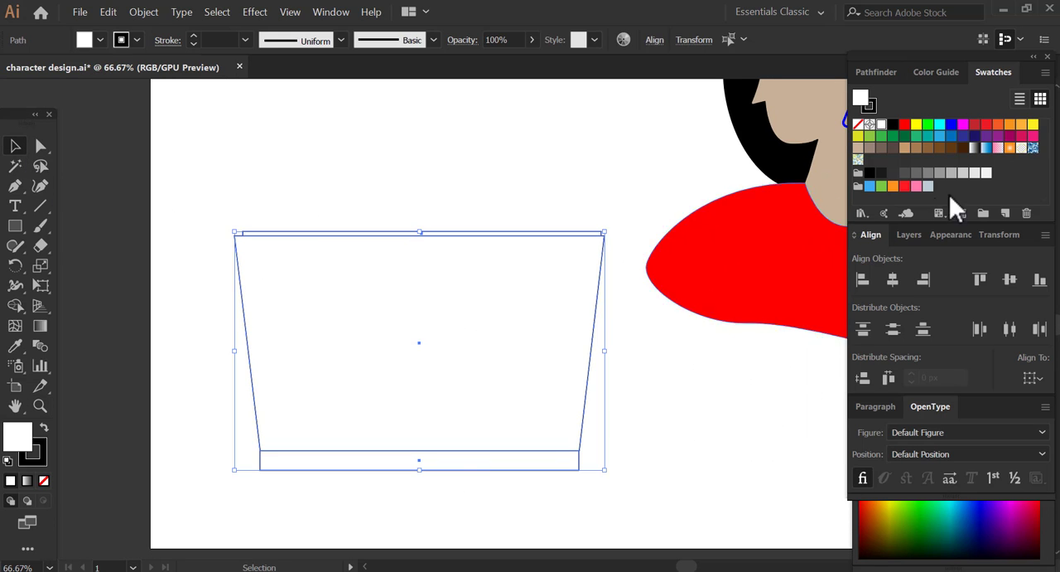
left_click(646, 358)
- Bevel the thin strip's left end by moving its lower-left anchor point out to the trapezoid's top-left corner
key("z")
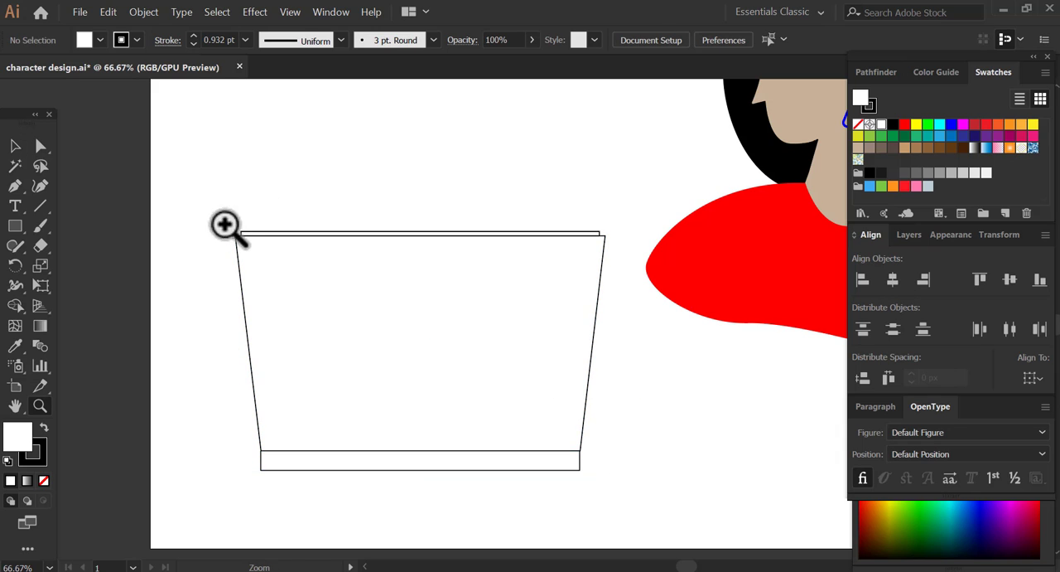
left_click_drag(227, 225, 265, 248)
left_click_drag(403, 304, 288, 304)
key("space")
left_click_drag(708, 374, 273, 384)
left_click_drag(739, 335, 248, 357)
left_click_drag(679, 315, 603, 310)
key("ctrl+minus")
key("ctrl+minus")
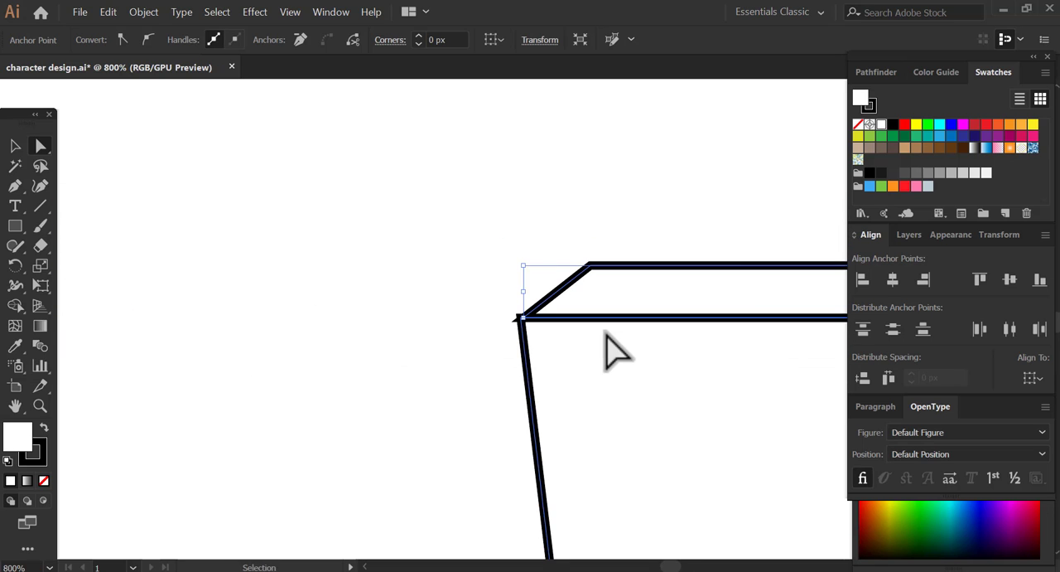
- Bevel the thin strip's right end by moving its lower-right anchor point out to the trapezoid's top-right corner
left_click_drag(652, 334, 183, 341)
left_click_drag(722, 301, 141, 315)
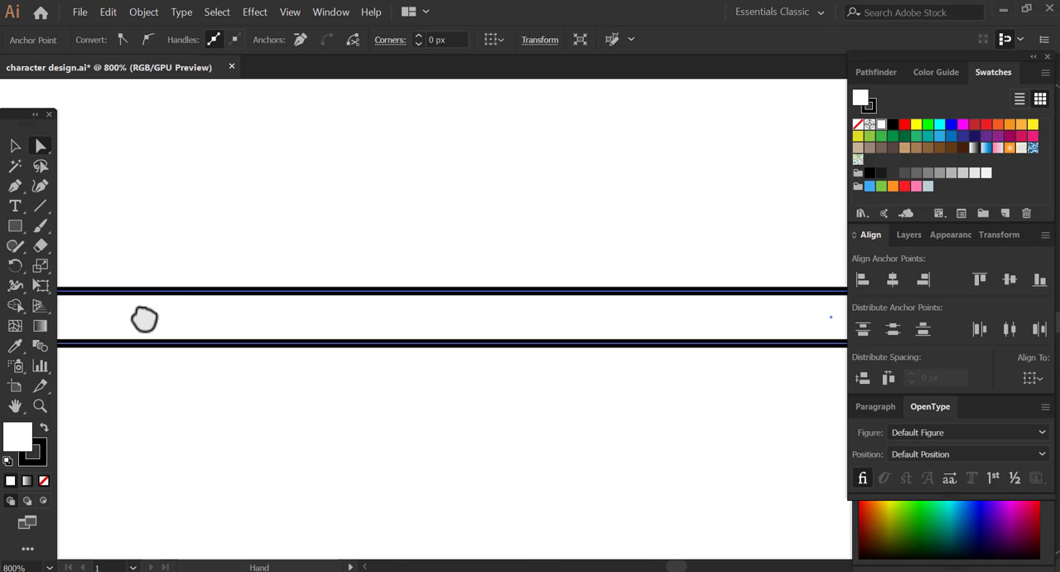
key("ctrl+minus")
key("ctrl+minus")
key("ctrl+minus")
key("ctrl+minus")
left_click_drag(727, 331, 137, 324)
left_click_drag(837, 315, 530, 311)
left_click_drag(748, 308, 703, 299)
key("z")
left_click_drag(649, 279, 701, 317)
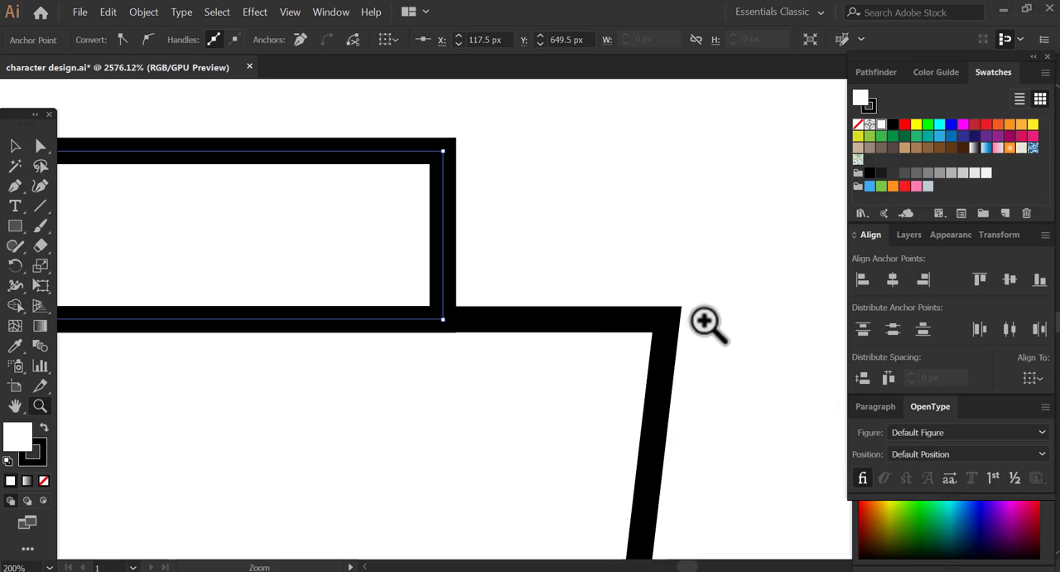
left_click_drag(510, 307, 542, 318)
key("a")
left_click_drag(477, 329, 698, 329)
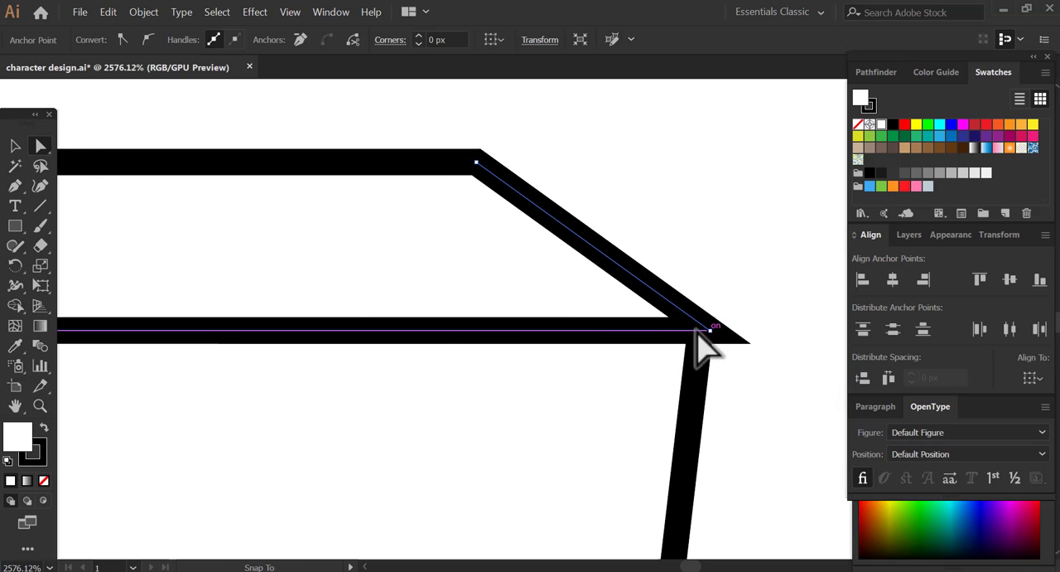
- Draw a small rectangle in the middle of the laptop lid, round its corners and scale it down slightly
key("z")
left_click(711, 341, "alt")
left_click(713, 341, "alt")
left_click(704, 343, "alt")
left_click(663, 348, "alt")
left_click(460, 363, "alt")
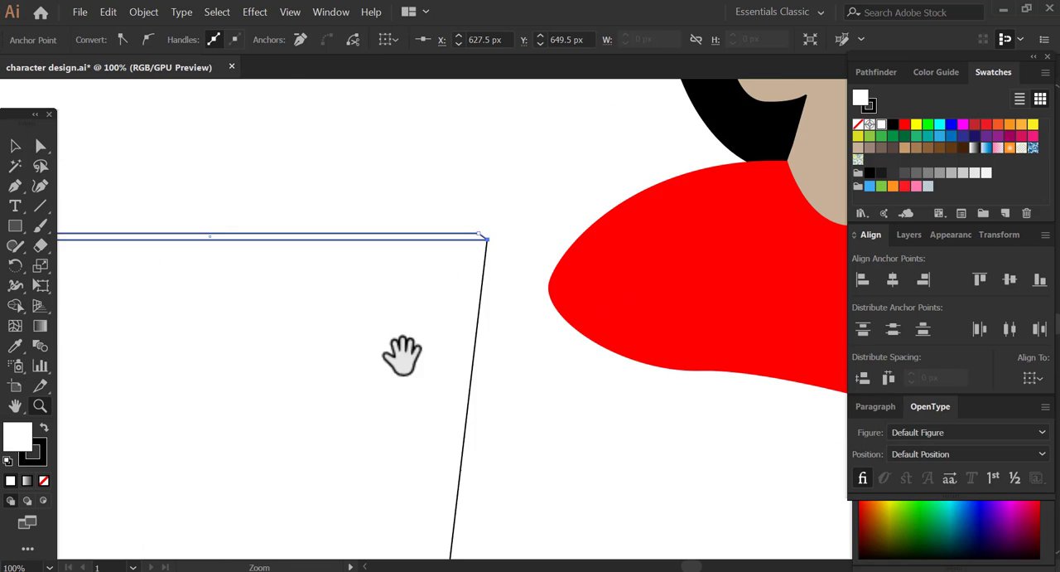
left_click_drag(373, 349, 538, 325)
left_click(541, 323, "alt")
left_click(11, 150)
left_click(530, 193)
left_click_drag(414, 323, 391, 312)
left_click_drag(15, 226, 91, 222)
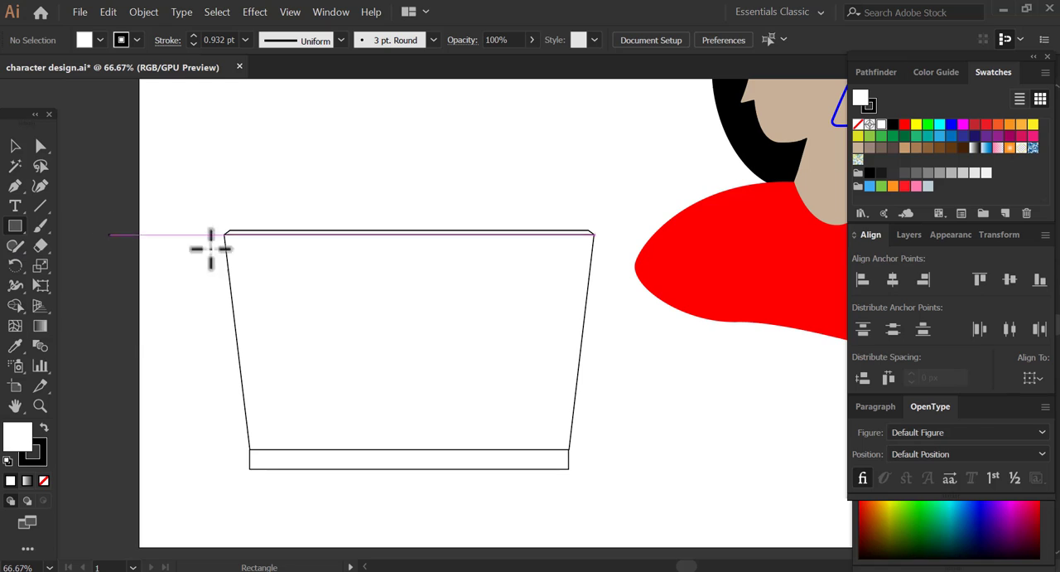
left_click_drag(341, 313, 403, 356)
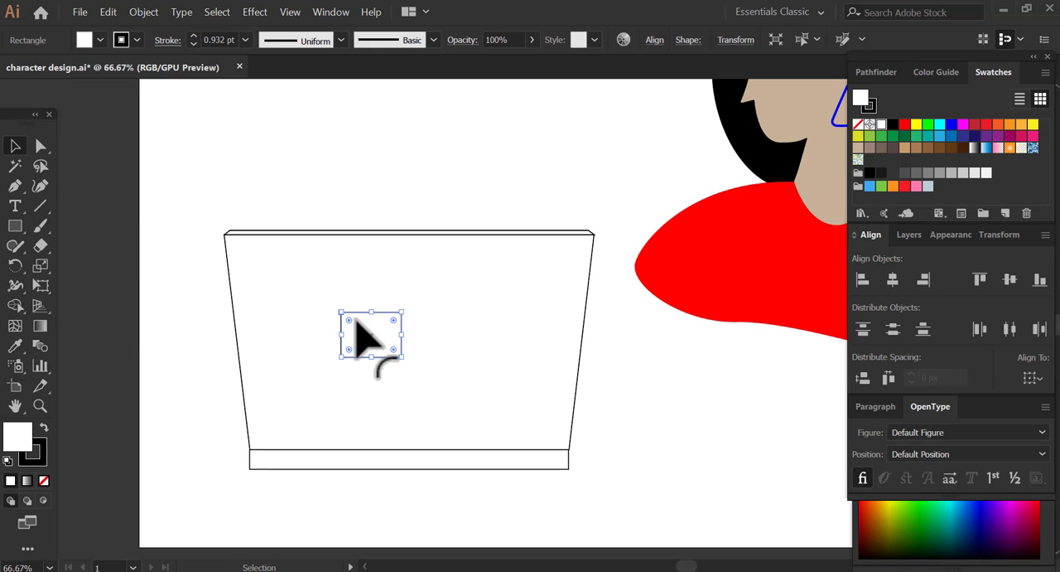
left_click_drag(349, 320, 351, 322)
left_click_drag(402, 311, 390, 320)
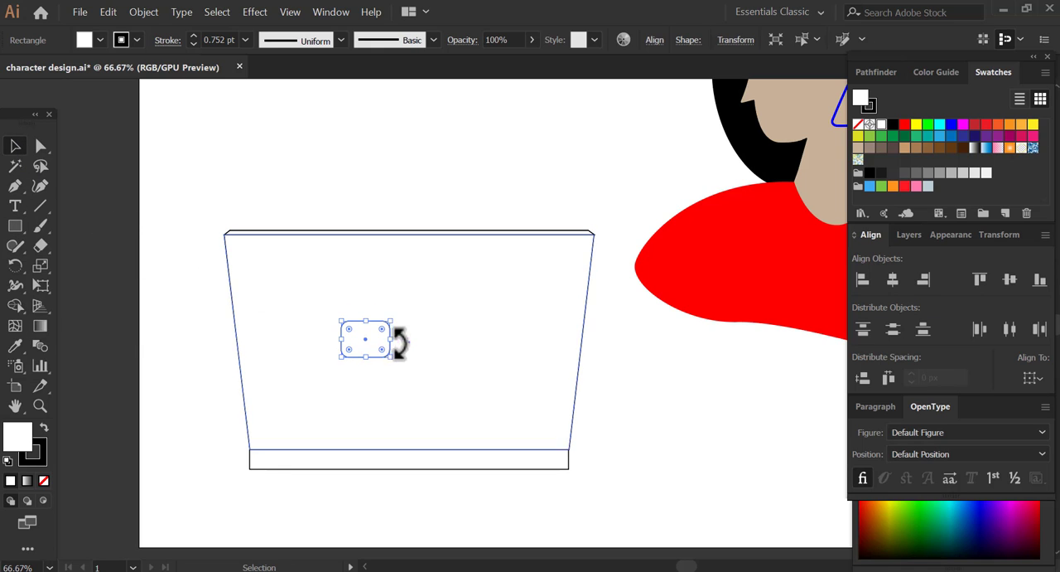
- Centre all the laptop shapes horizontally on each other and move the small rounded rectangle slightly down the lid
left_click_drag(174, 190, 418, 461)
left_click(899, 276)
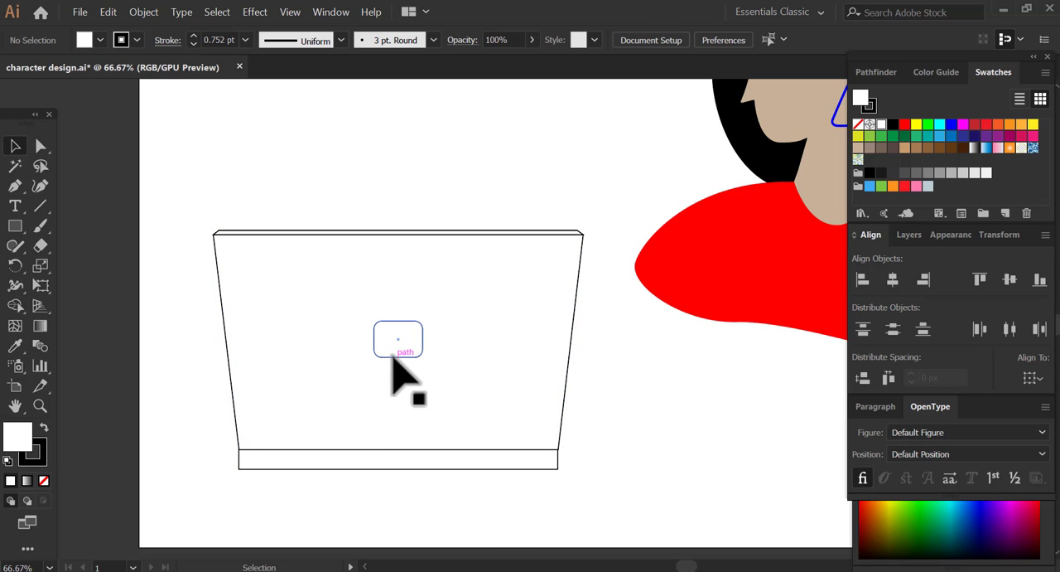
left_click_drag(390, 357, 393, 372)
left_click(646, 404)
- Shorten the laptop lid from its top edge together with the rounded rectangle, and make the base strip slightly thinner
left_click_drag(169, 202, 464, 460)
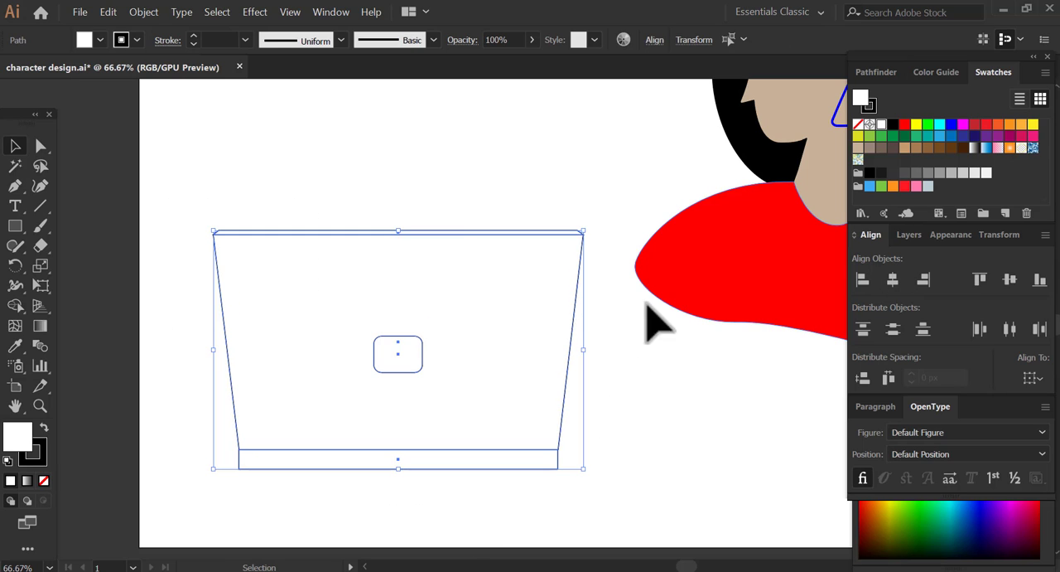
left_click_drag(203, 201, 404, 262)
left_click_drag(398, 355, 421, 353)
left_click(449, 248)
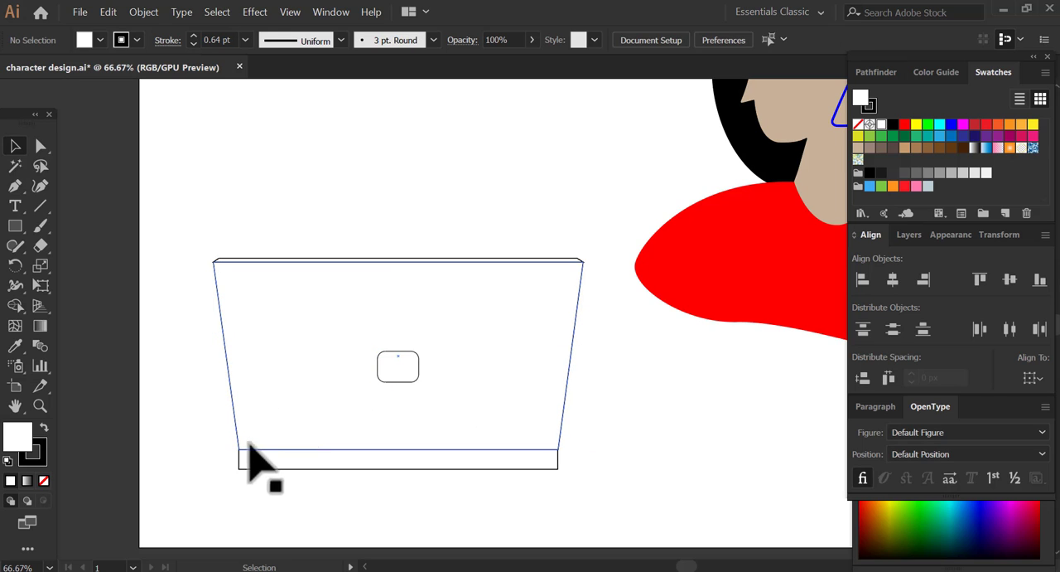
left_click(271, 464)
left_click_drag(404, 472, 406, 469)
- Try to group the lid shapes without the base and move them in front of the shirt, and undo this
left_click(185, 252)
left_click_drag(185, 252, 373, 455)
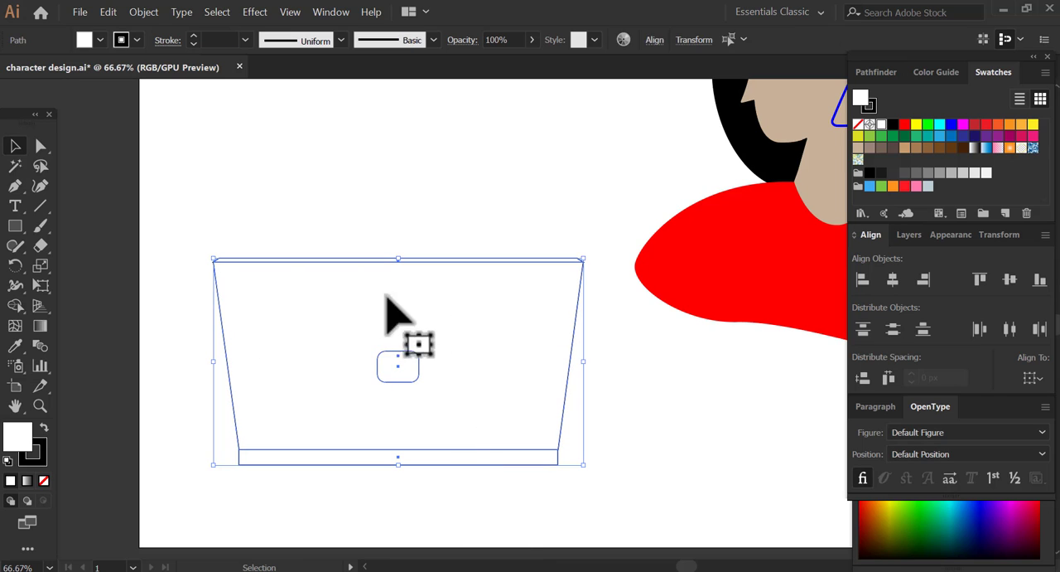
left_click_drag(407, 218, 360, 244)
key("z")
left_click(366, 252, "alt")
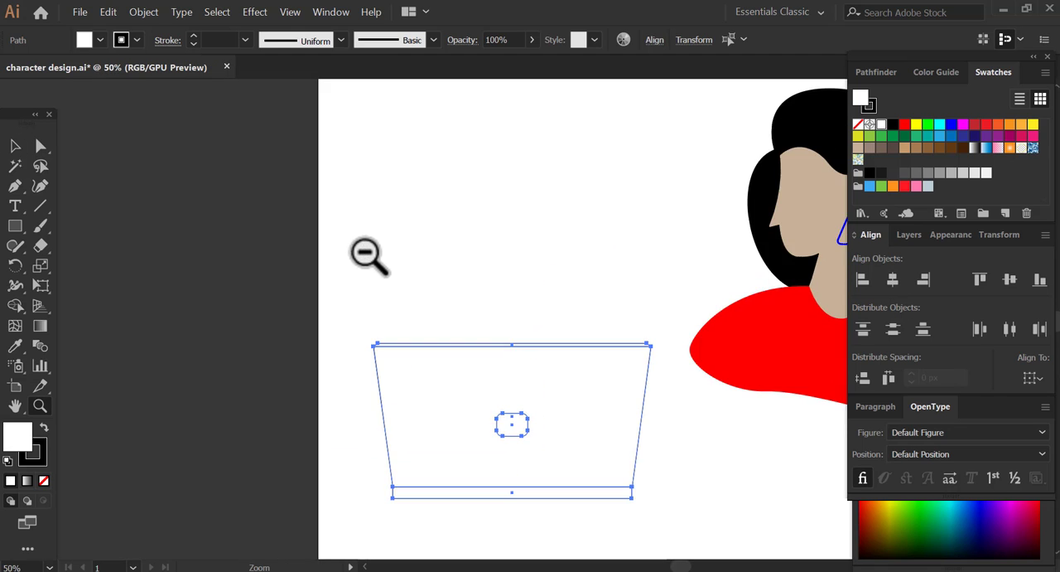
left_click(366, 252, "alt")
left_click_drag(744, 384, 346, 318)
left_click(15, 145)
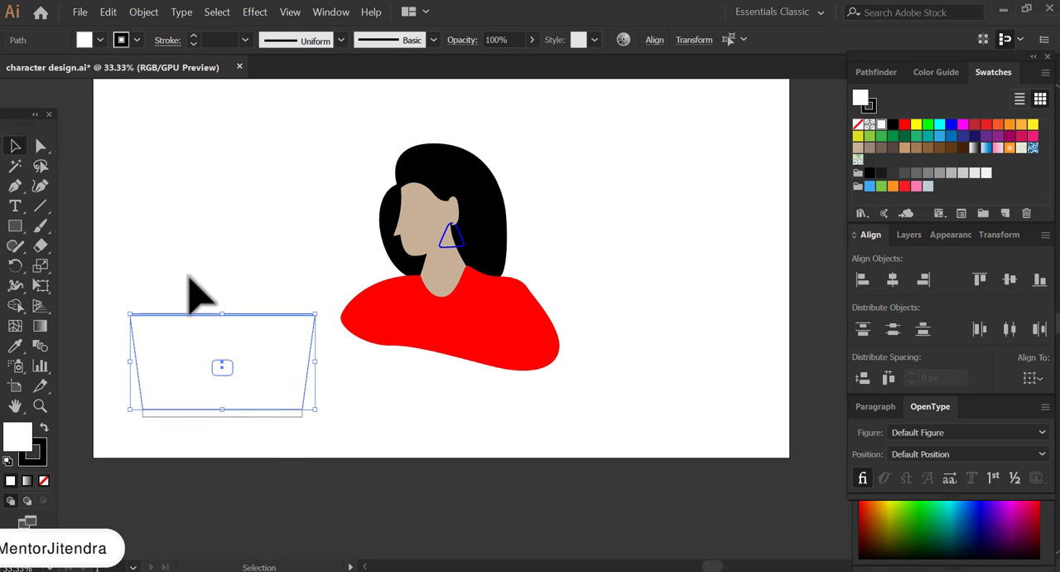
left_click(143, 11)
left_click(158, 69)
left_click_drag(284, 392, 438, 366)
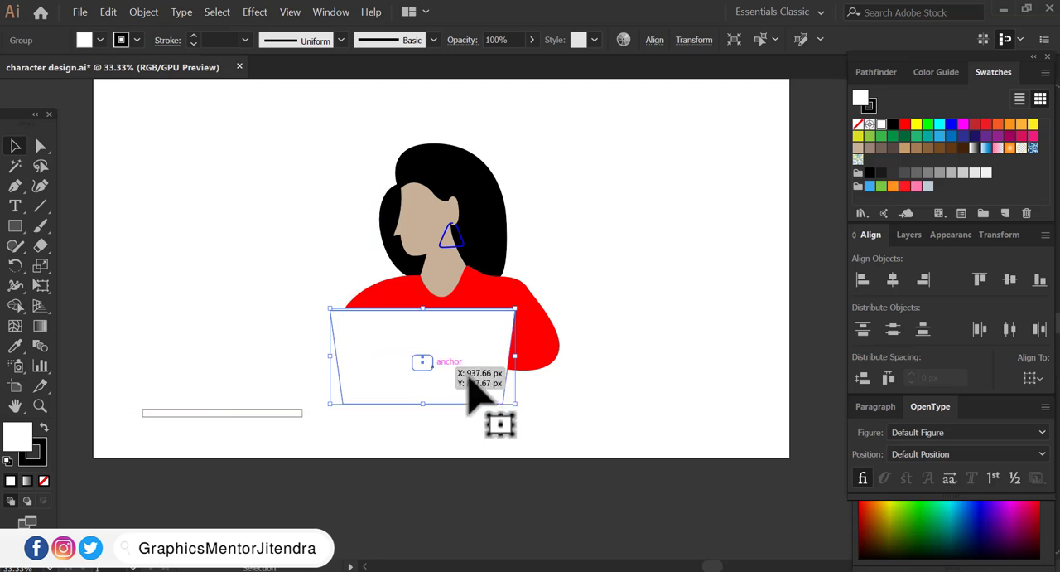
left_click(544, 413)
key("ctrl+z")
- Group all the laptop shapes together, including the base strip, and select the group
left_click_drag(102, 288, 290, 450)
key("ctrl+g")
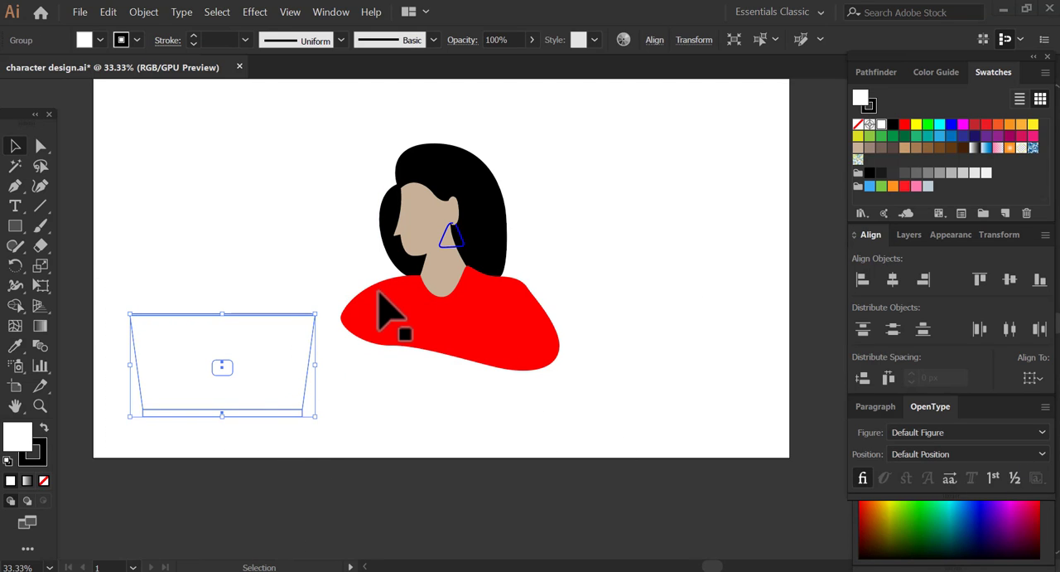
left_click(363, 412)
scroll(363, 412, "left", 2)
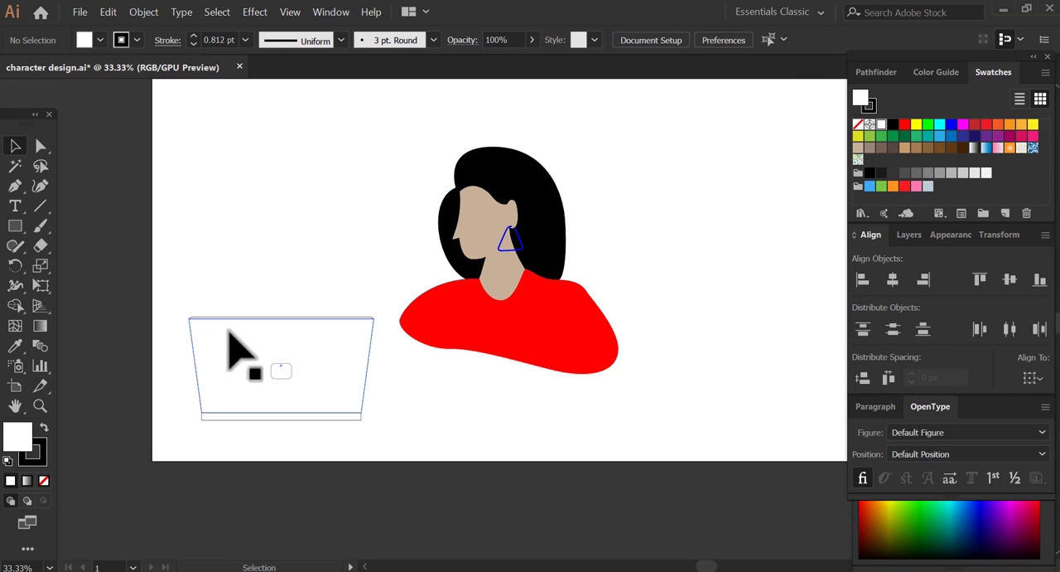
left_click(204, 355)
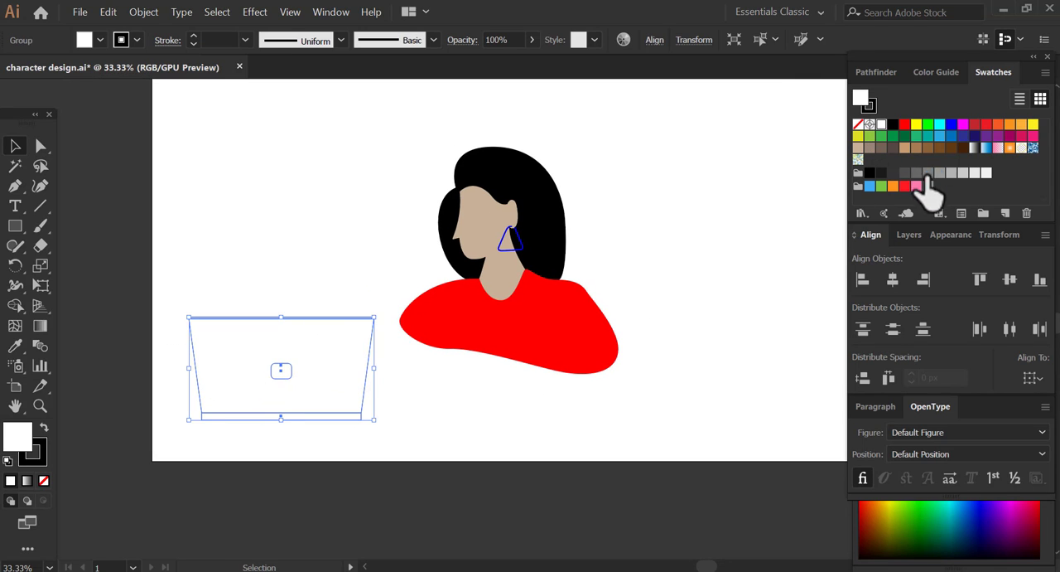
- Fill the whole laptop group with a very light gray and remove its black outline
left_click(975, 174)
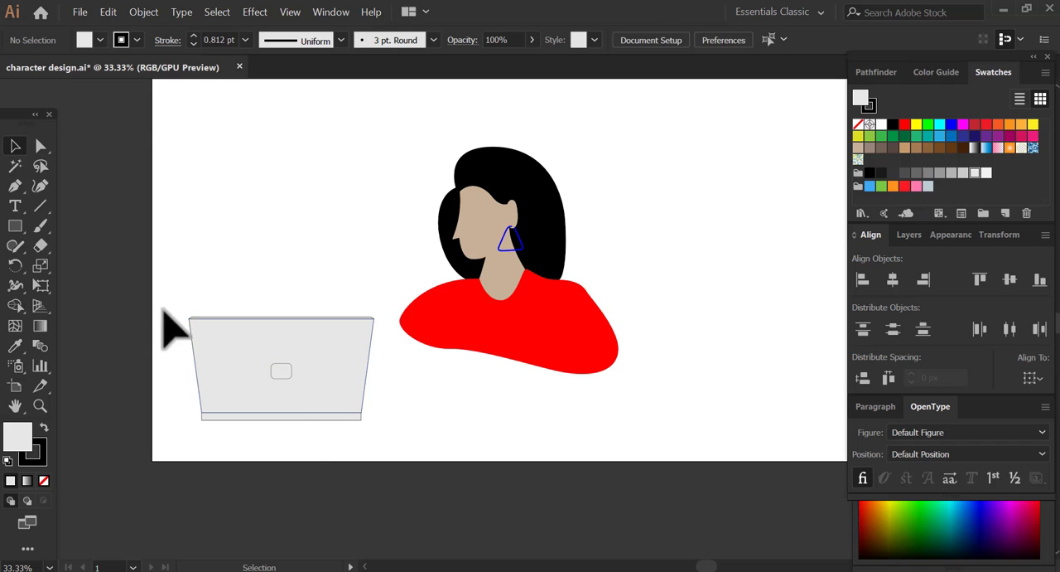
key("z")
left_click_drag(159, 296, 364, 435)
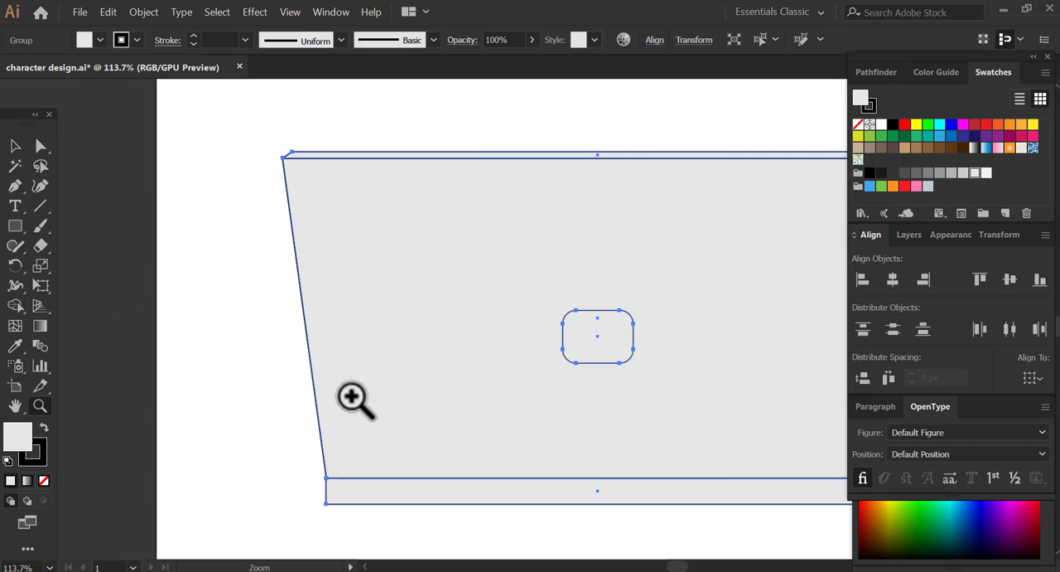
left_click_drag(352, 396, 198, 422)
left_click(18, 147)
left_click(44, 481)
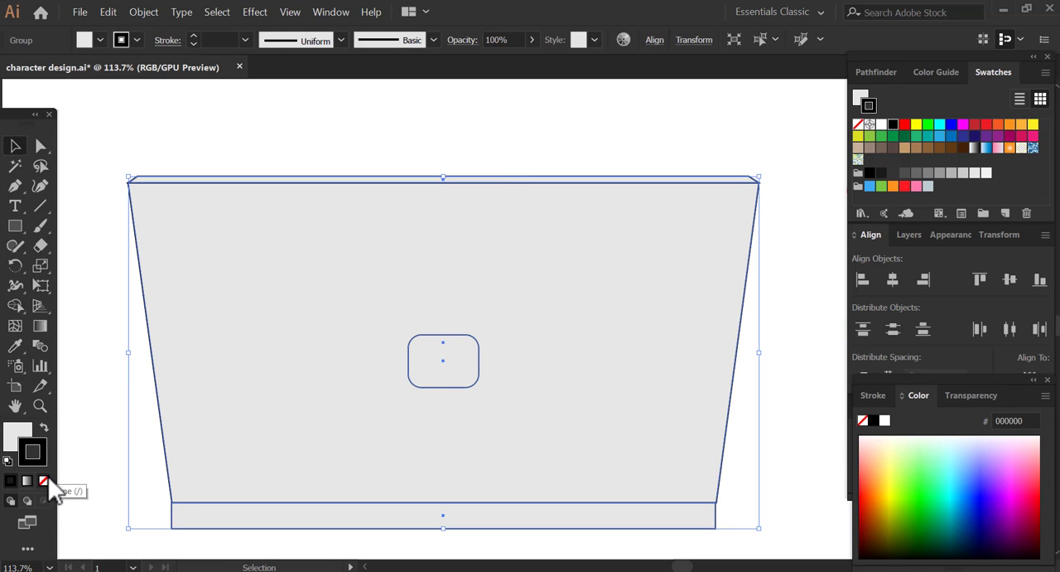
- Isolate the small rounded rectangle on the laptop lid and fill it with medium gray without an outline
double_click(441, 380)
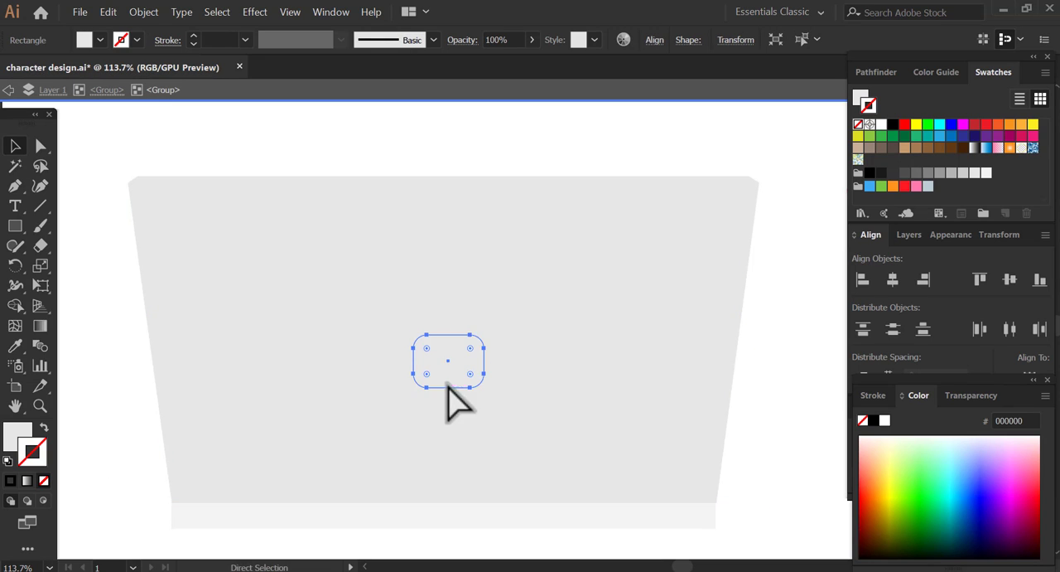
left_click(929, 174)
left_click(15, 386)
left_click(44, 428)
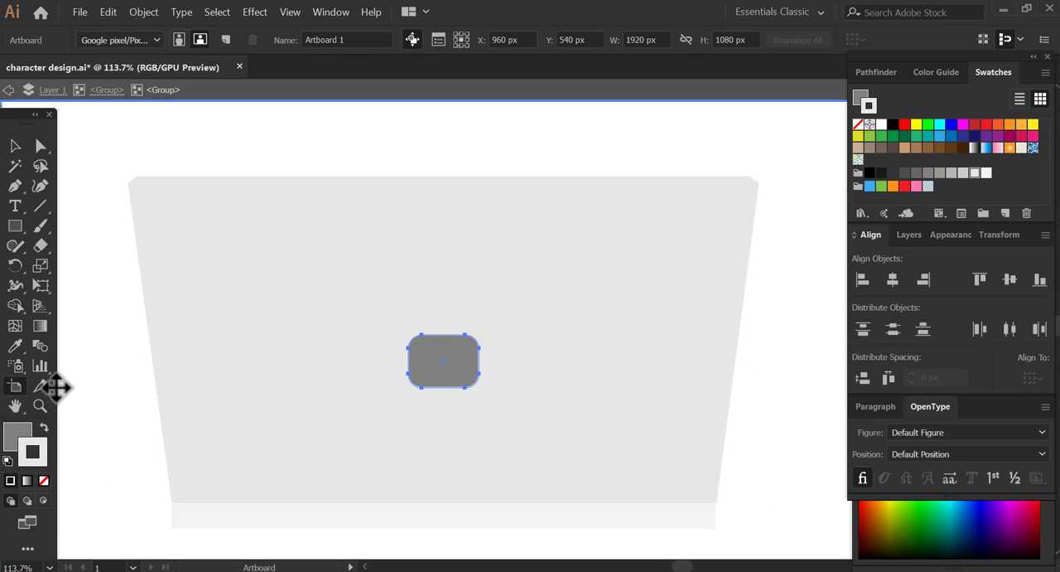
left_click(15, 147)
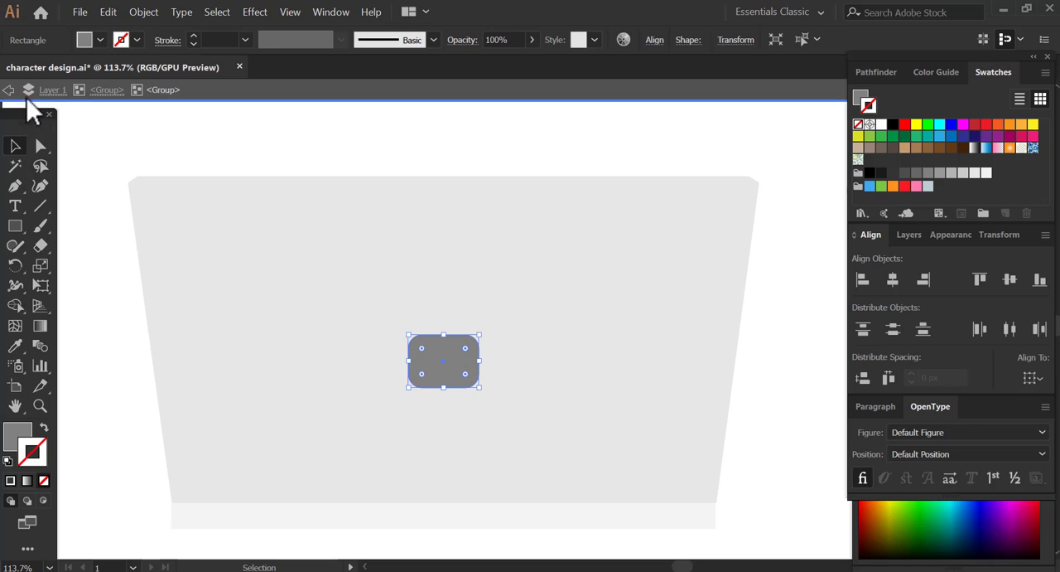
double_click(85, 159)
- Isolate the thin strip along the lid's top edge and fill it with gray B3B3B3 without an outline
left_click(203, 184)
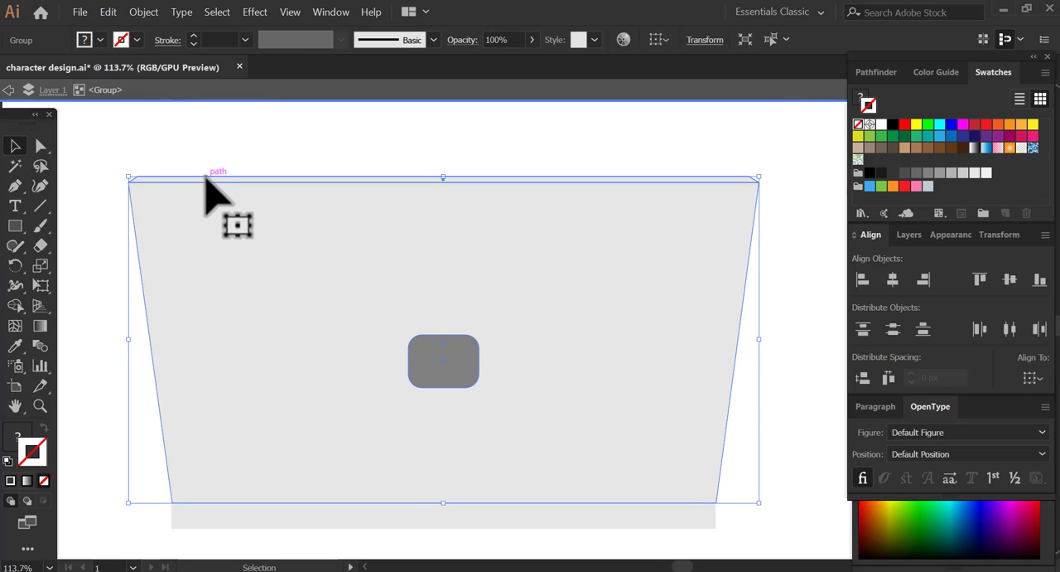
double_click(205, 179)
left_click(951, 173)
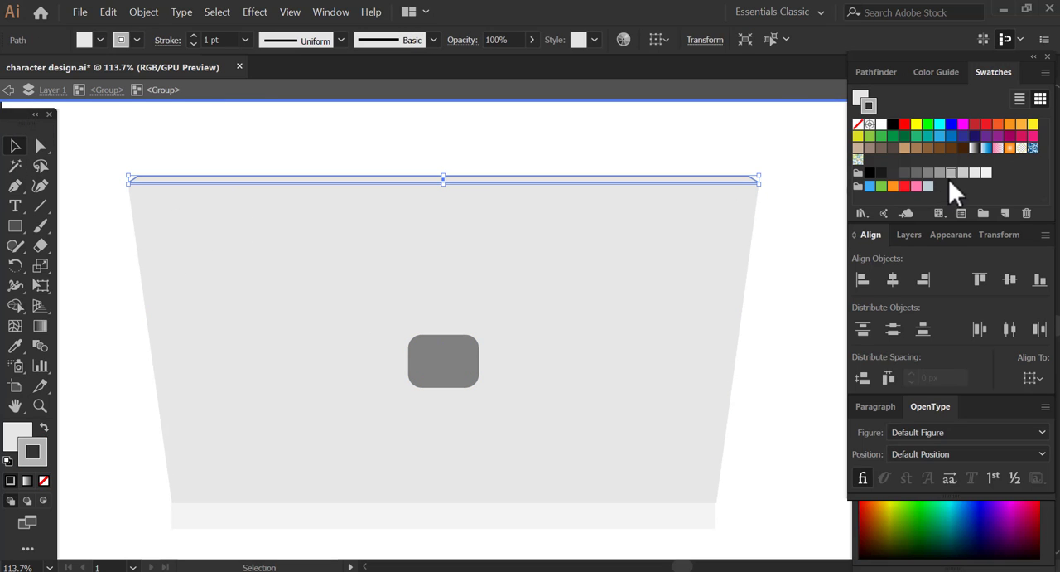
left_click(44, 428)
left_click(44, 480)
left_click(781, 308)
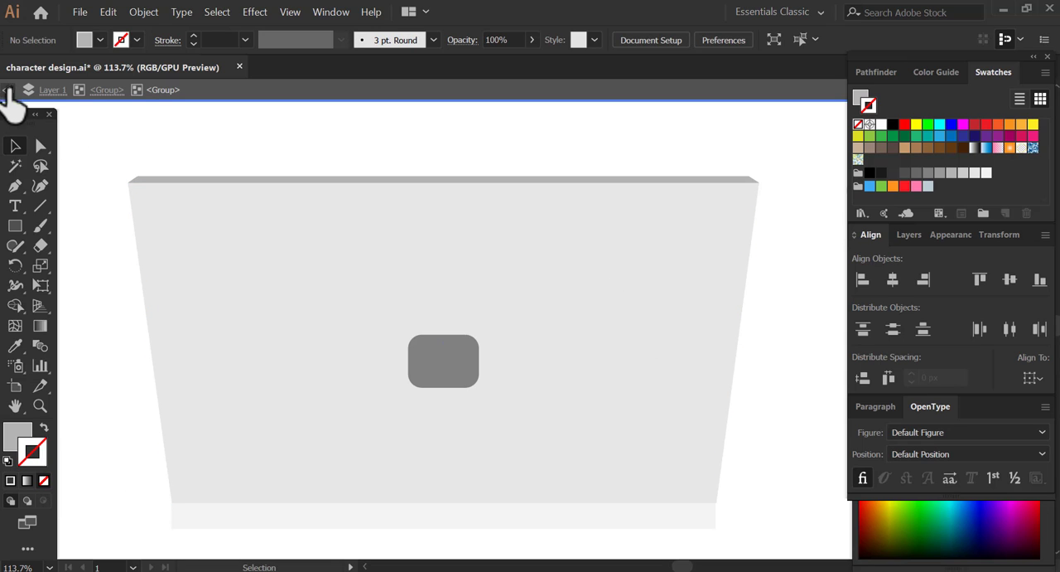
- Fill the laptop's base strip with light gray CCCCCC
left_click(8, 89)
left_click(225, 518)
left_click(964, 173)
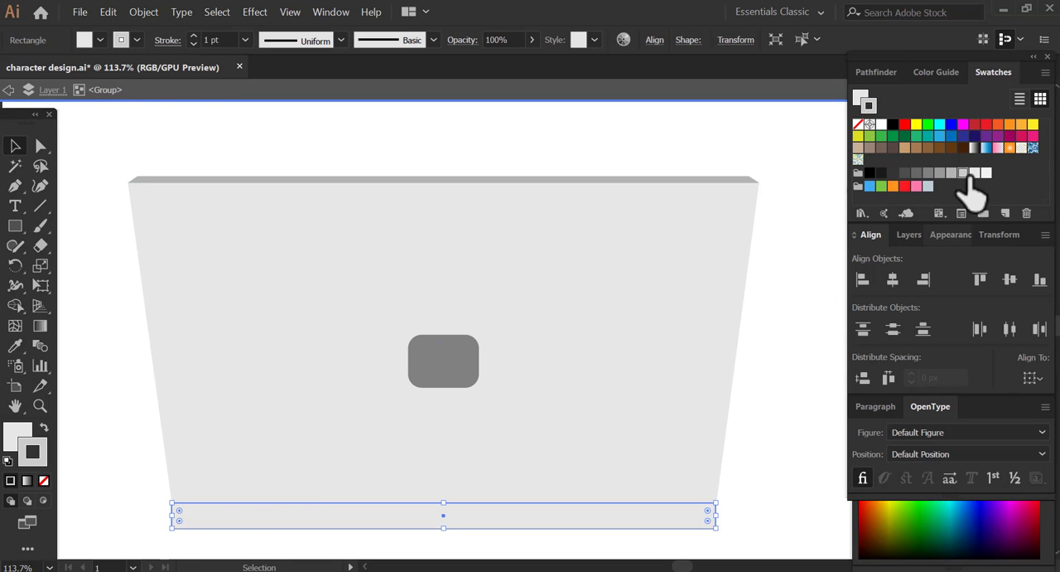
left_click(44, 428)
left_click(130, 466)
- Apply a very light gray outline to the group of lid shapes
left_click(746, 195)
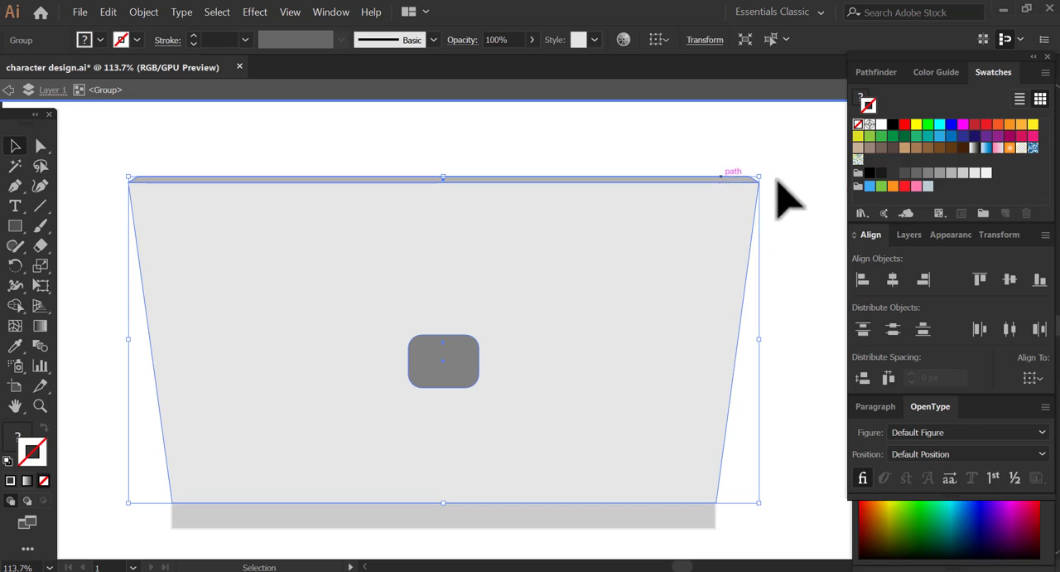
left_click(964, 173)
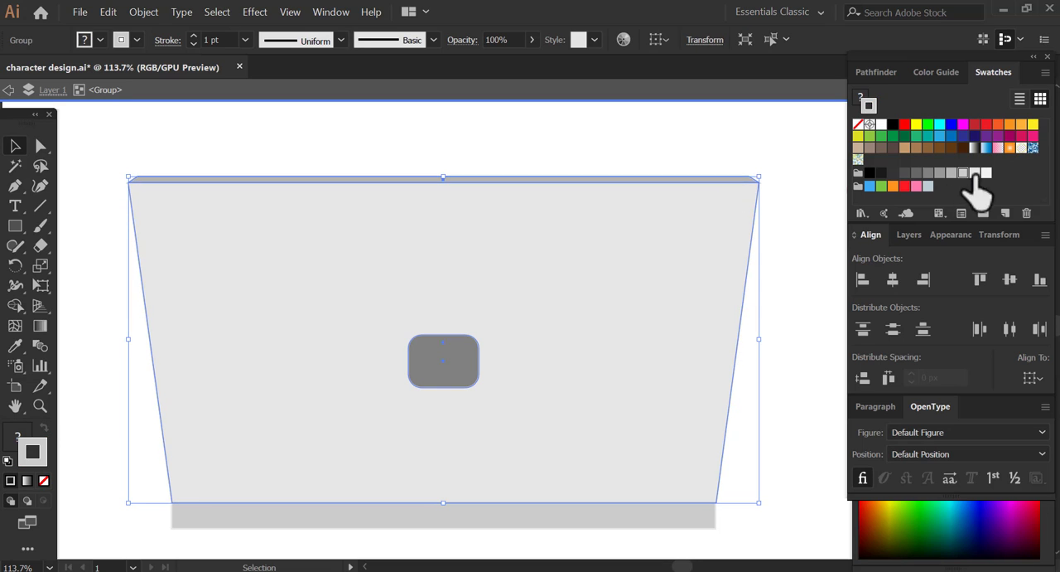
left_click(65, 432)
- Fill the lid's thin top strip with light gray CCCCCC and remove its outline
double_click(218, 177)
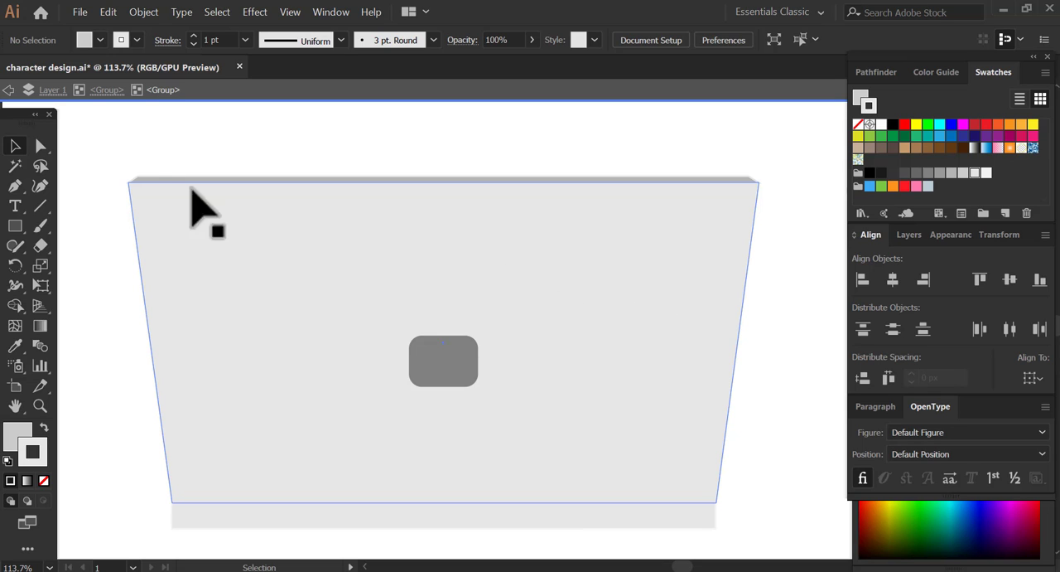
left_click(202, 178)
left_click(44, 479)
left_click(12, 439)
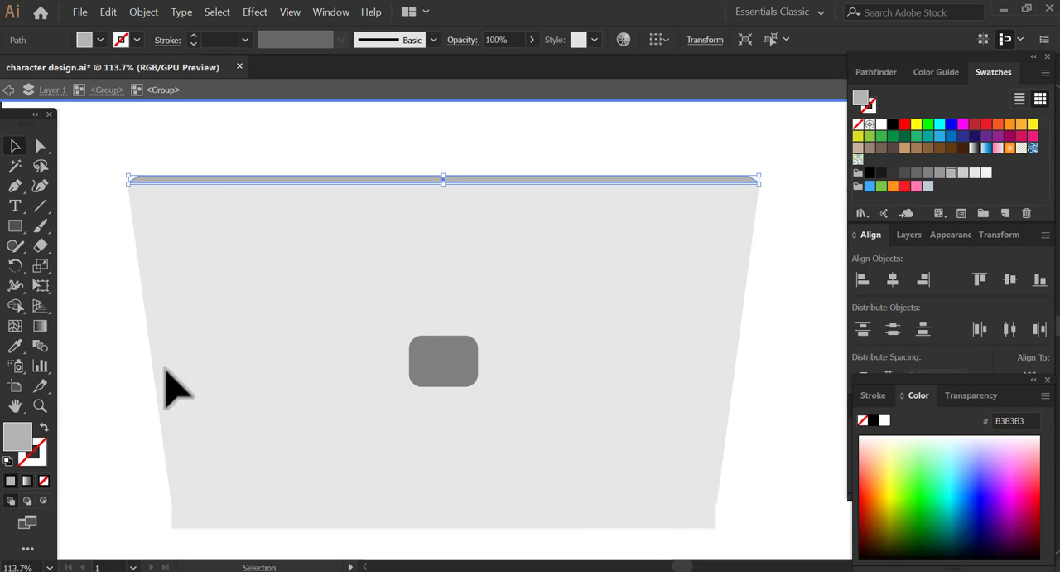
left_click(866, 101)
left_click(973, 173)
left_click(962, 173)
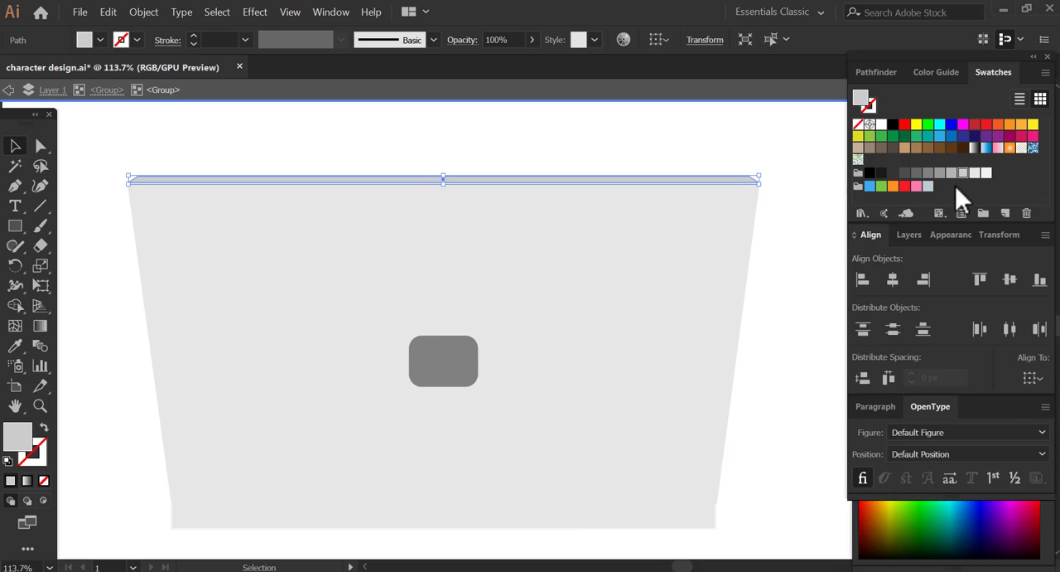
left_click(801, 246)
- Isolate the laptop's base strip, remove its outline and leave isolation mode
left_click_drag(439, 445, 422, 416)
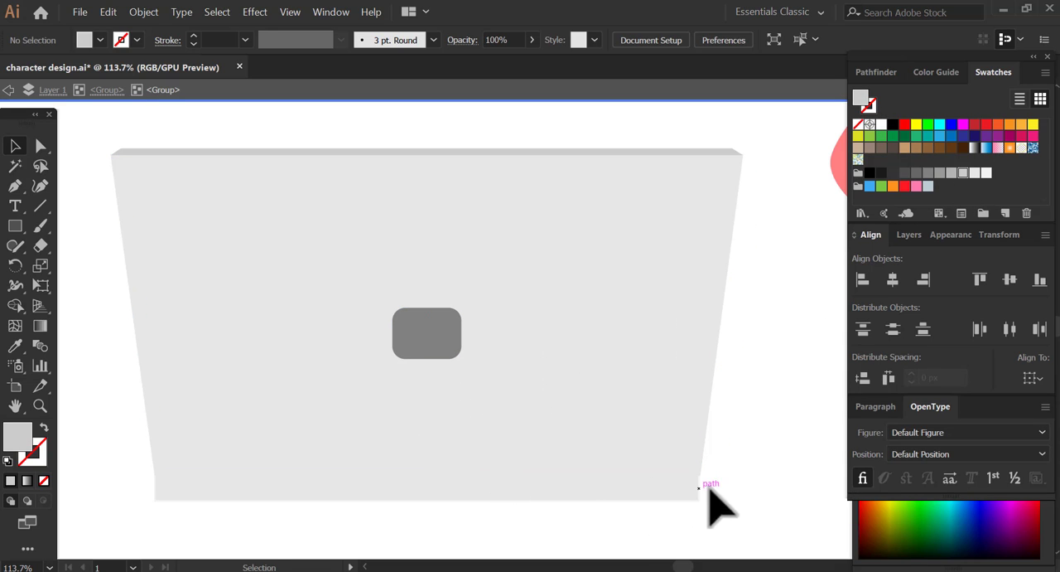
double_click(651, 504)
left_click(502, 497)
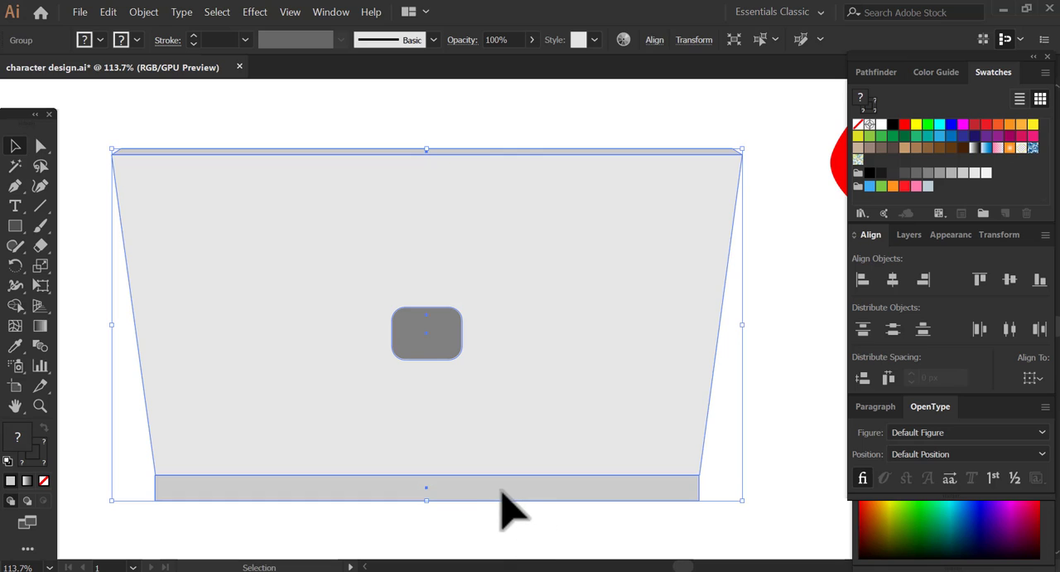
double_click(502, 493)
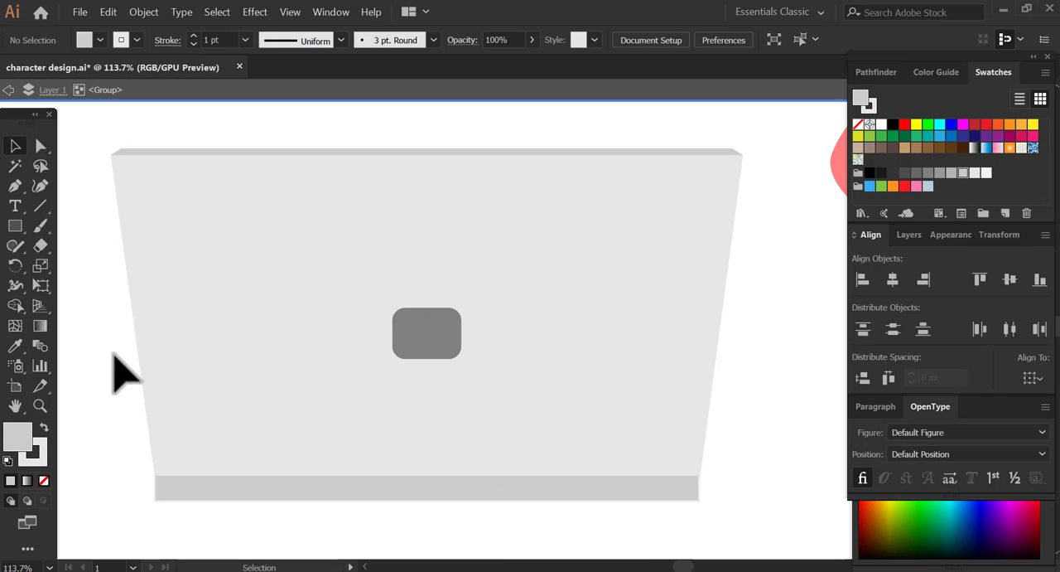
left_click(44, 481)
left_click(18, 435)
left_click(79, 220)
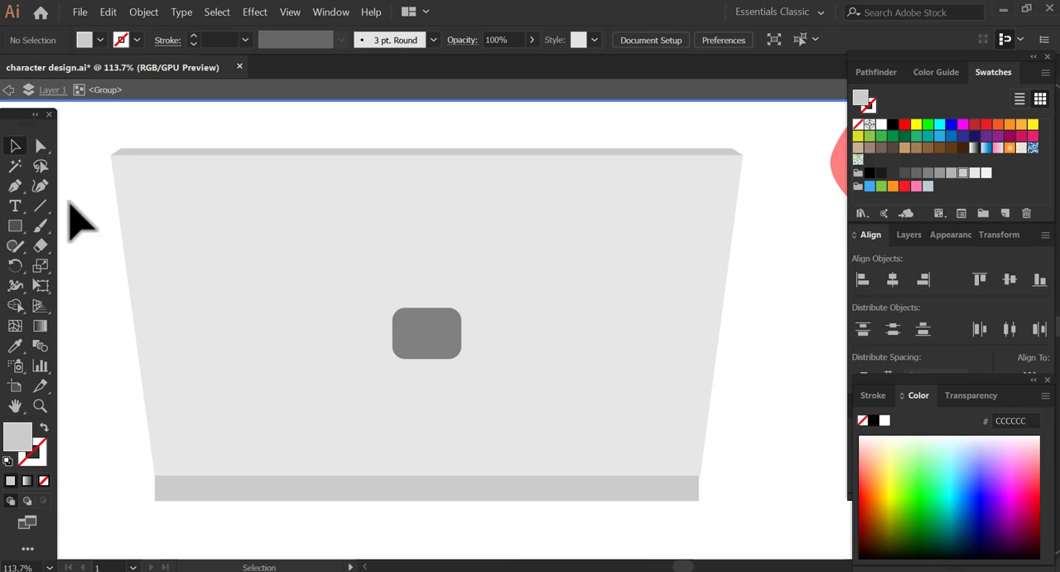
left_click(10, 90)
- Move the laptop in front of the woman's torso, scale it down slightly and centre it over the red shirt
key("z")
left_click(527, 359, "alt")
left_click(527, 359, "alt")
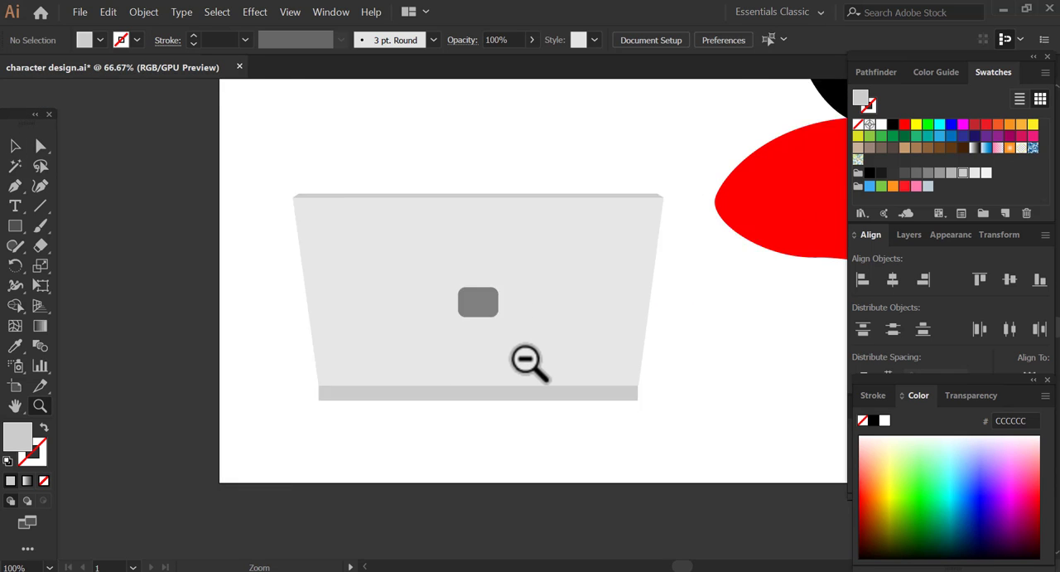
left_click(526, 360, "alt")
left_click_drag(661, 325, 477, 381)
left_click_drag(312, 341, 682, 374)
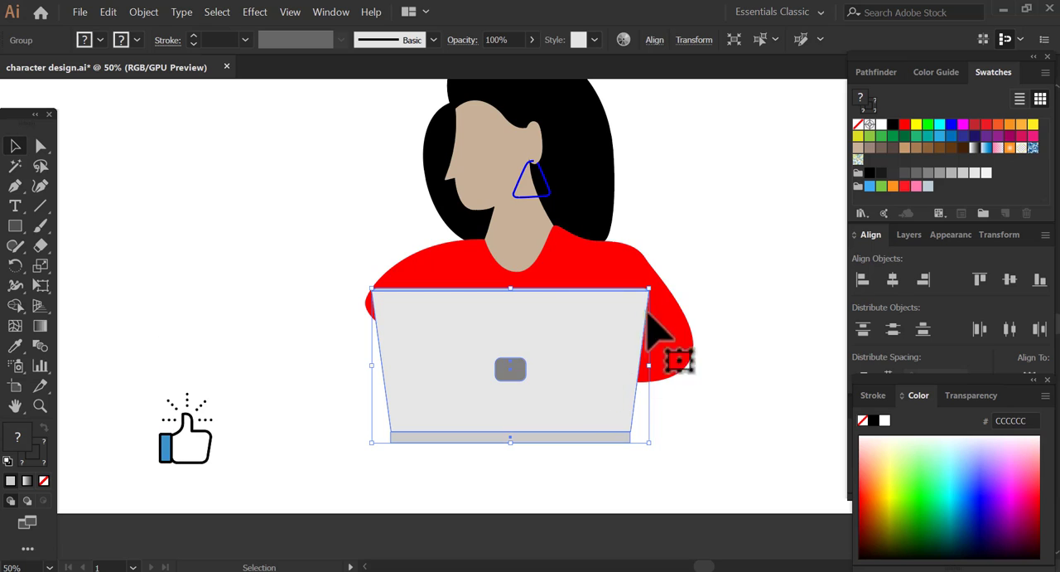
left_click_drag(649, 288, 641, 298)
left_click_drag(547, 367, 558, 361)
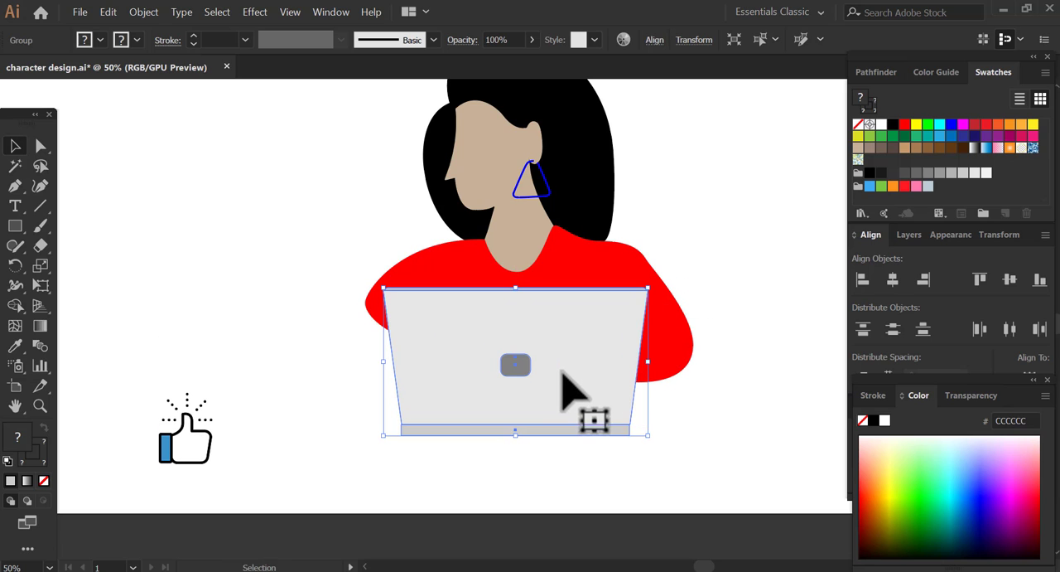
left_click(746, 305)
- Draw a large circle over the character and fill it with yellow
left_click_drag(648, 310, 632, 363)
key("z")
left_click(645, 359, "alt")
left_click_drag(492, 281, 547, 340)
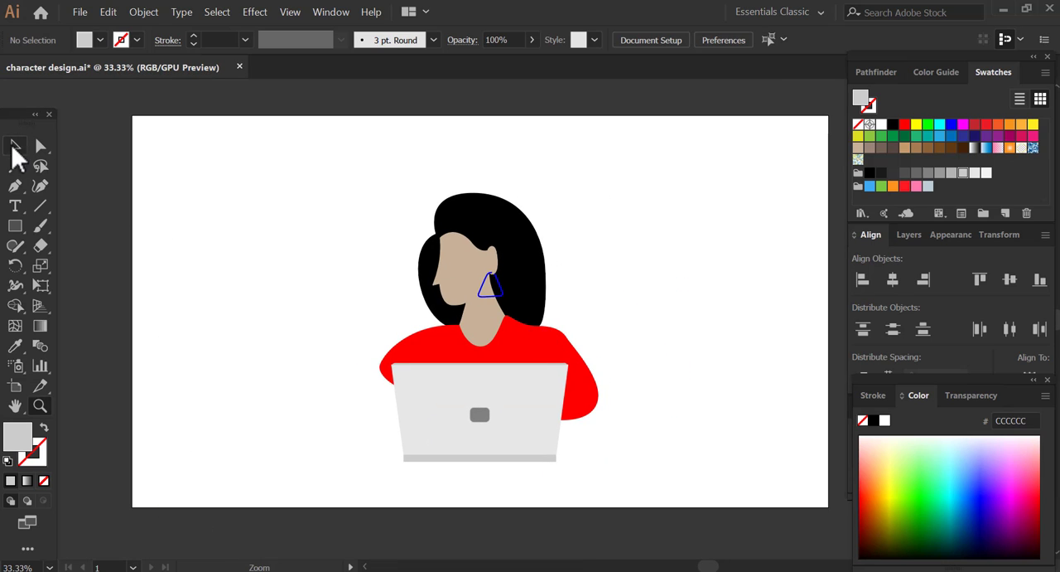
key("l")
mouse_move(262, 201)
left_mouse_down()
mouse_move(485, 439)
mouse_move(503, 443)
left_mouse_up()
left_click(15, 147)
left_click_drag(387, 369, 462, 354)
left_click(916, 124)
- Send the yellow circle behind all the artwork, enlarge it slightly and position it around the character
left_click(143, 12)
mouse_move(170, 41)
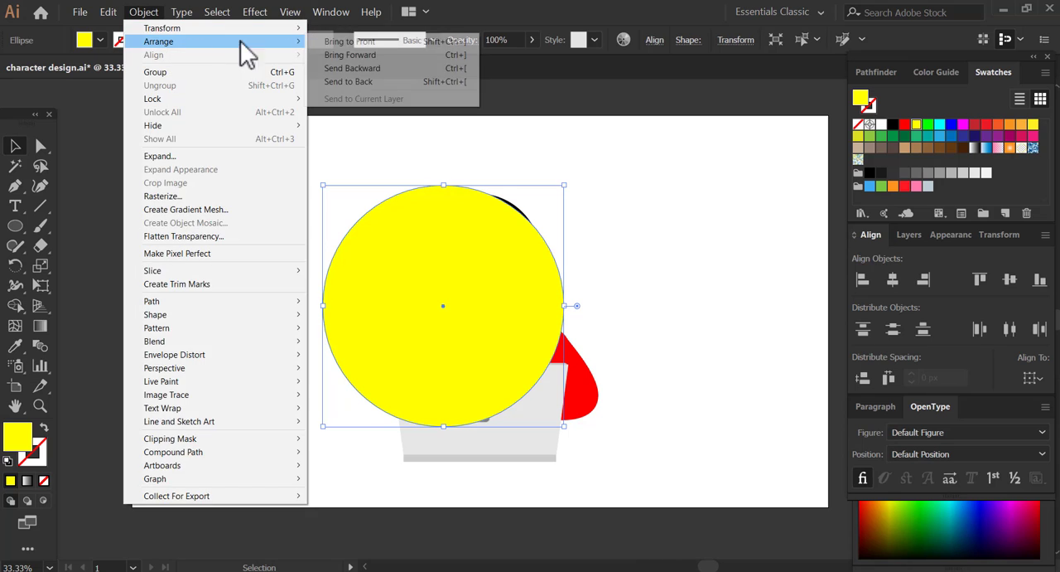
left_click(352, 80)
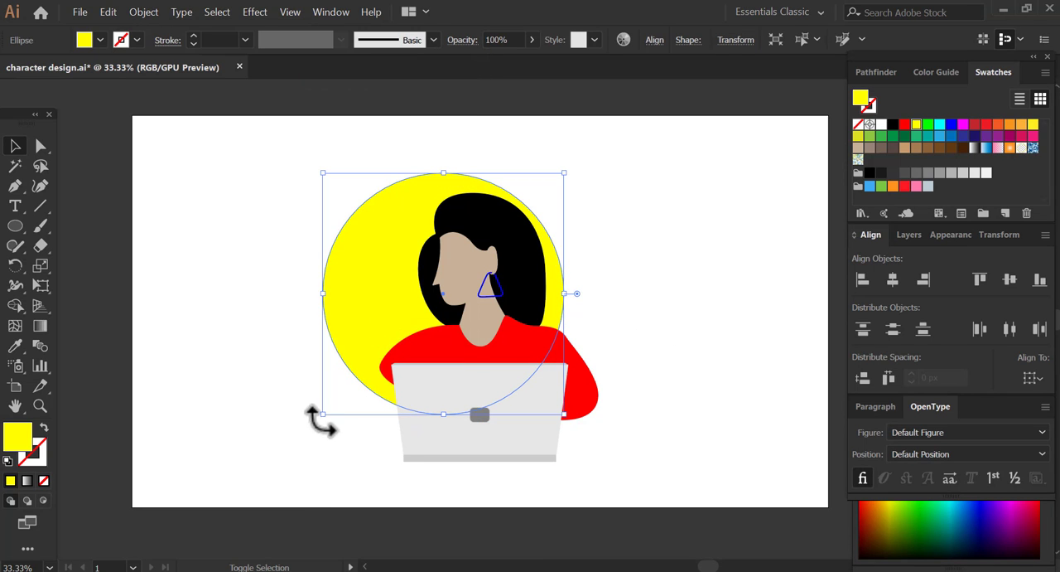
left_click_drag(293, 434, 315, 428)
left_click_drag(347, 384, 406, 373)
left_click(718, 363)
- Nudge the yellow circle slightly so that it sits evenly behind the character
key("space")
left_click_drag(560, 361, 521, 362)
key("z")
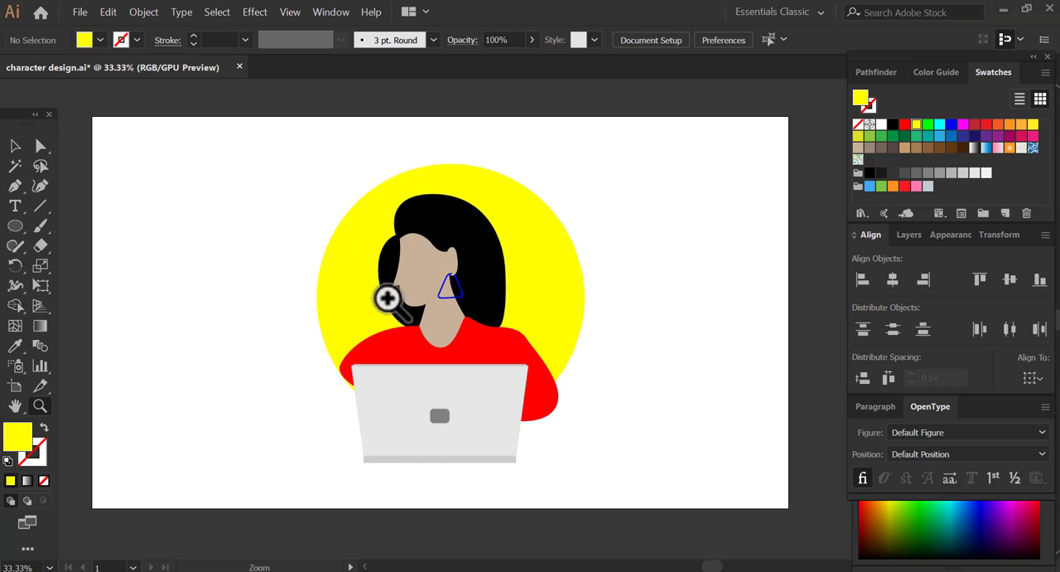
left_click_drag(424, 325, 661, 499)
key("space")
left_click_drag(632, 450, 558, 459)
key("v")
left_click_drag(583, 334, 590, 336)
left_click(639, 412)
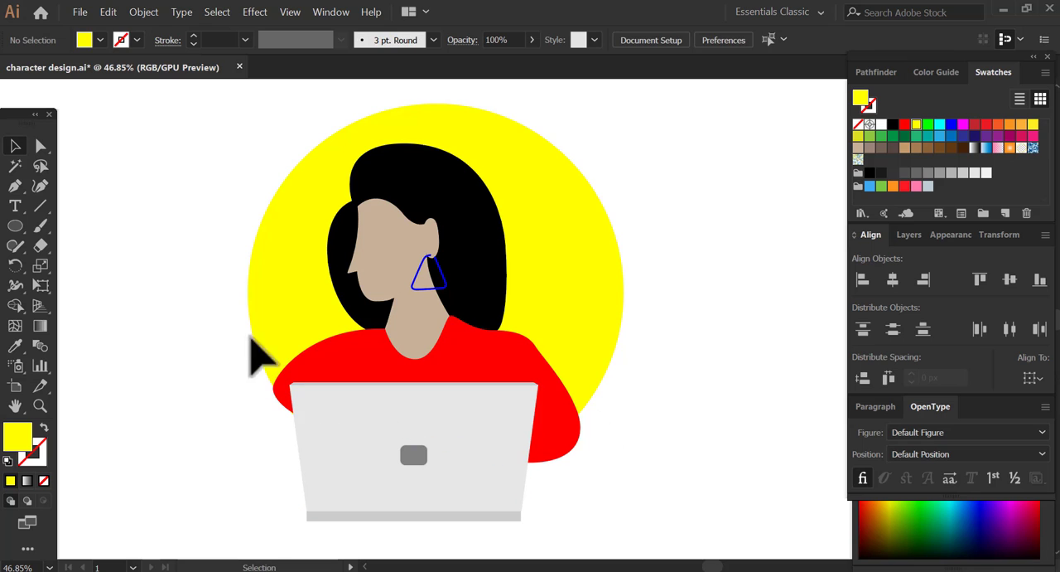
left_click_drag(270, 337, 270, 341)
left_click(202, 416)
- Isolate the red shirt and adjust the handles of the anchor point under the front sleeve to round its lower edge
left_click(284, 393)
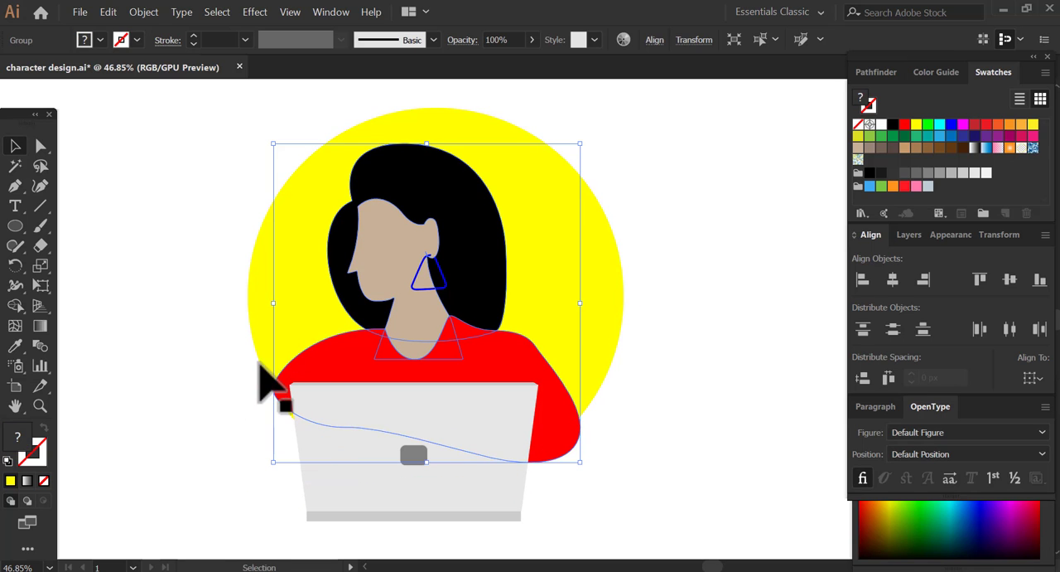
left_click(260, 363)
left_click(287, 397)
key("space")
left_click_drag(324, 431, 300, 392)
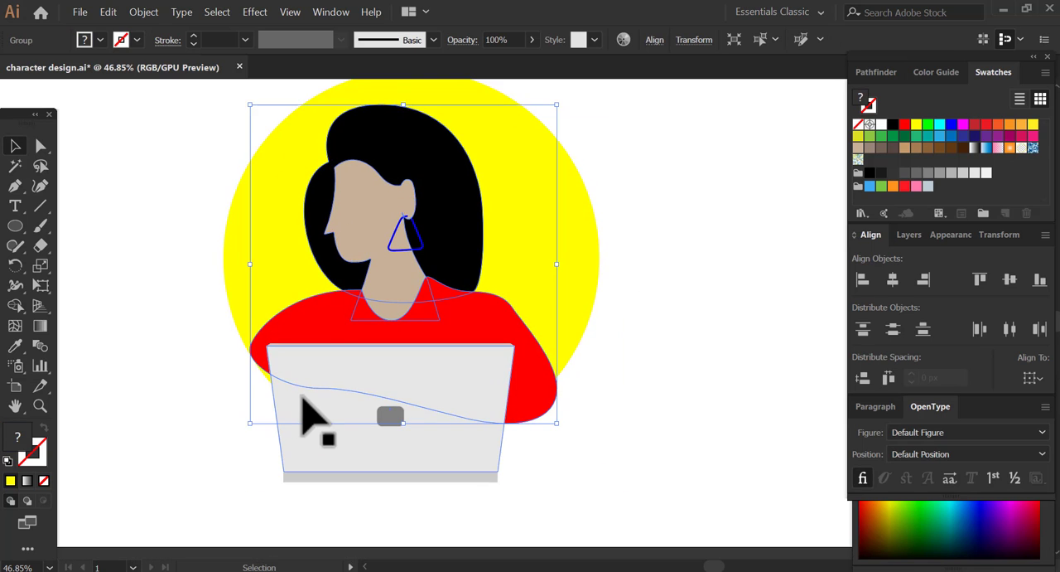
double_click(310, 329)
left_click(304, 340)
left_click(41, 147)
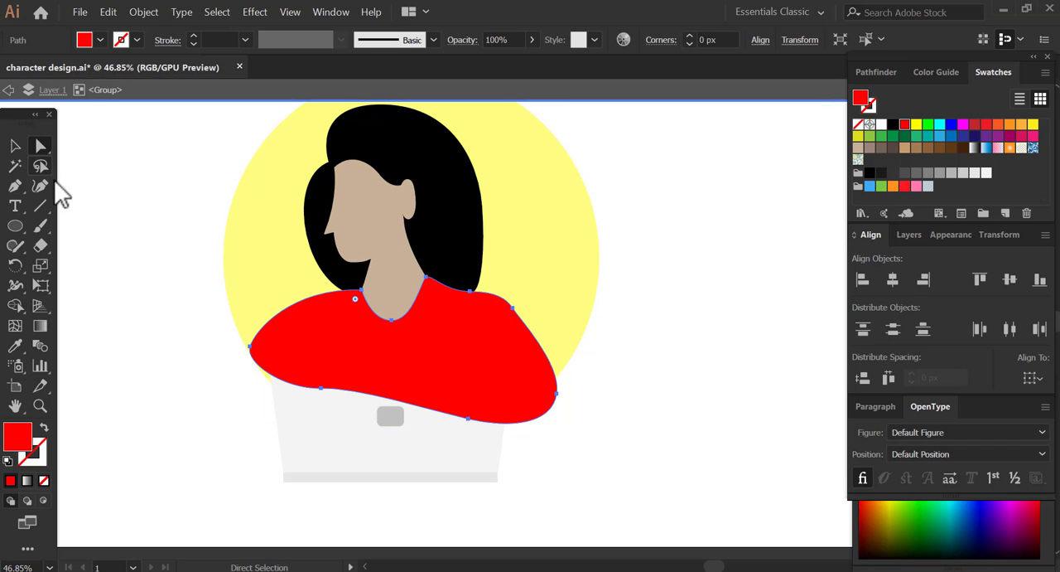
left_click(321, 387)
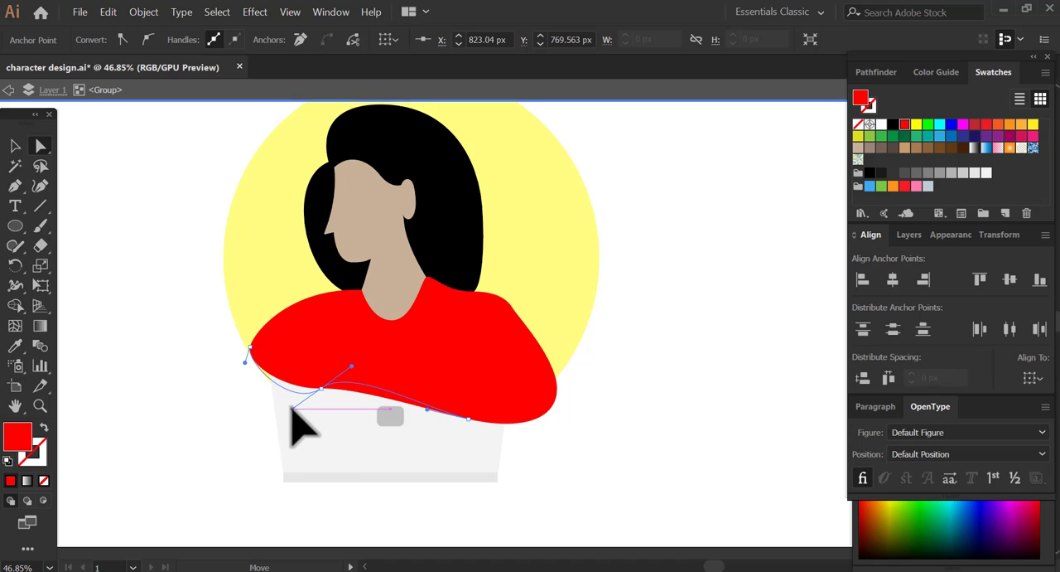
left_click(211, 416)
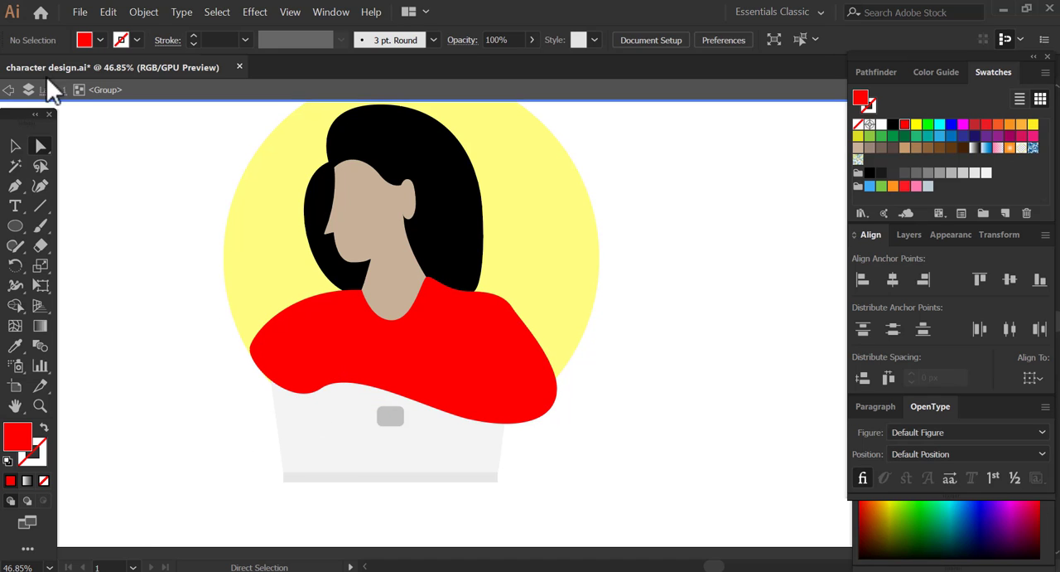
left_click(8, 90)
left_click(8, 90)
left_click_drag(577, 346, 556, 398)
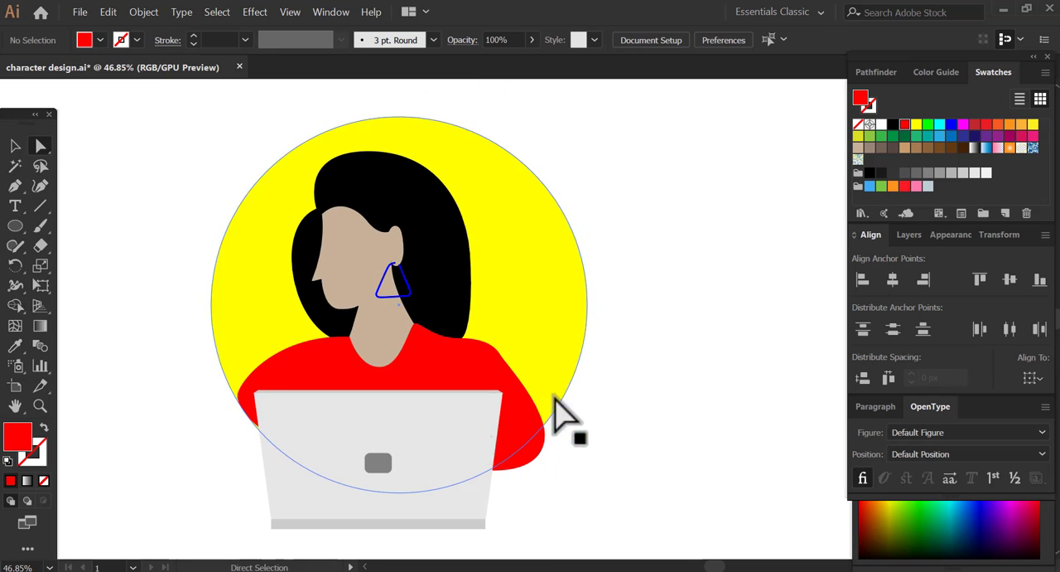
key("z")
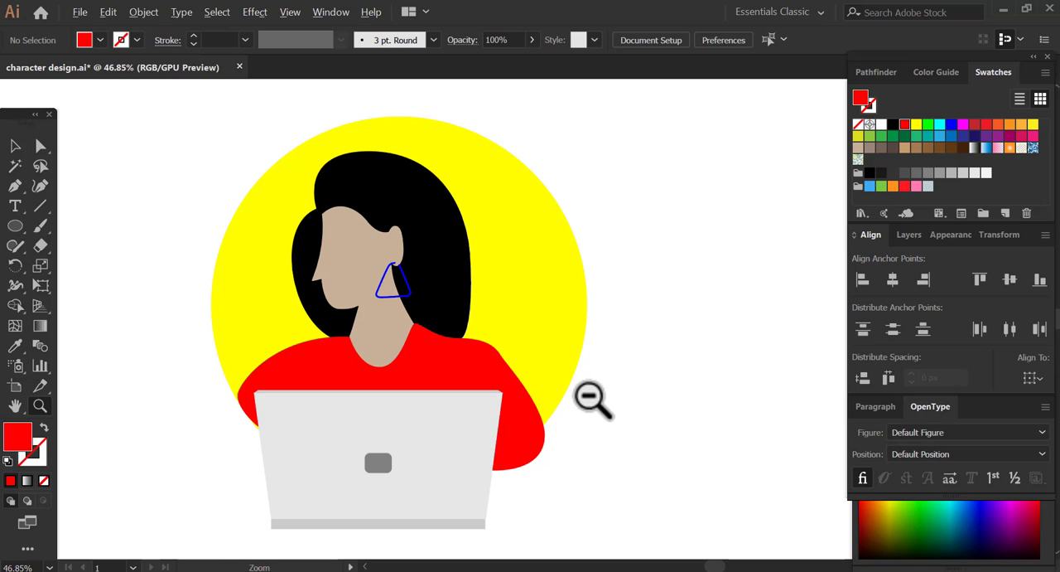
left_click(590, 396, "alt")
left_click(589, 396, "alt")
left_click_drag(507, 296, 553, 417)
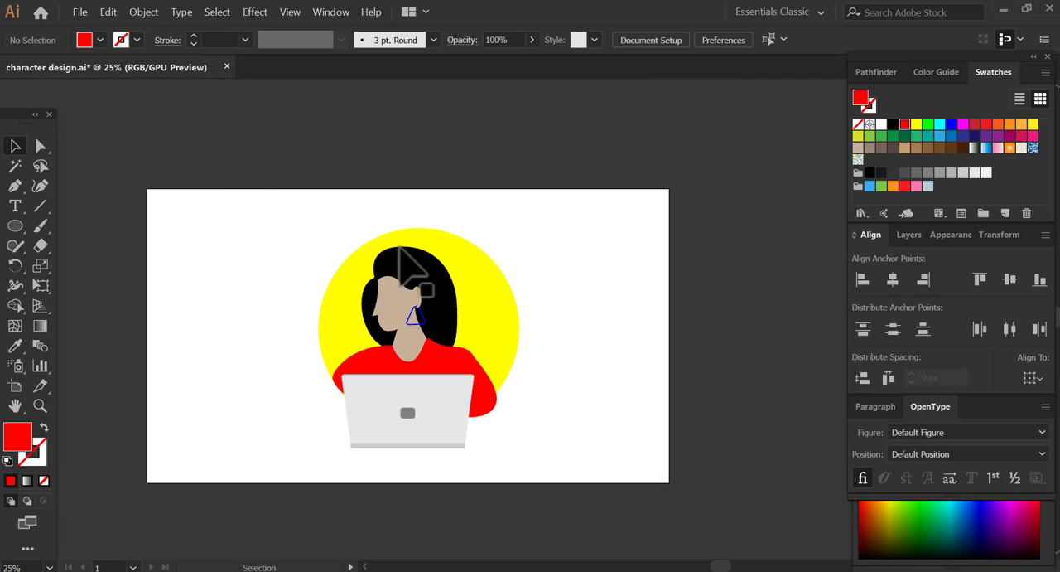
- Try enlarging the yellow circle slightly behind the character and undo the resize
left_click(502, 303)
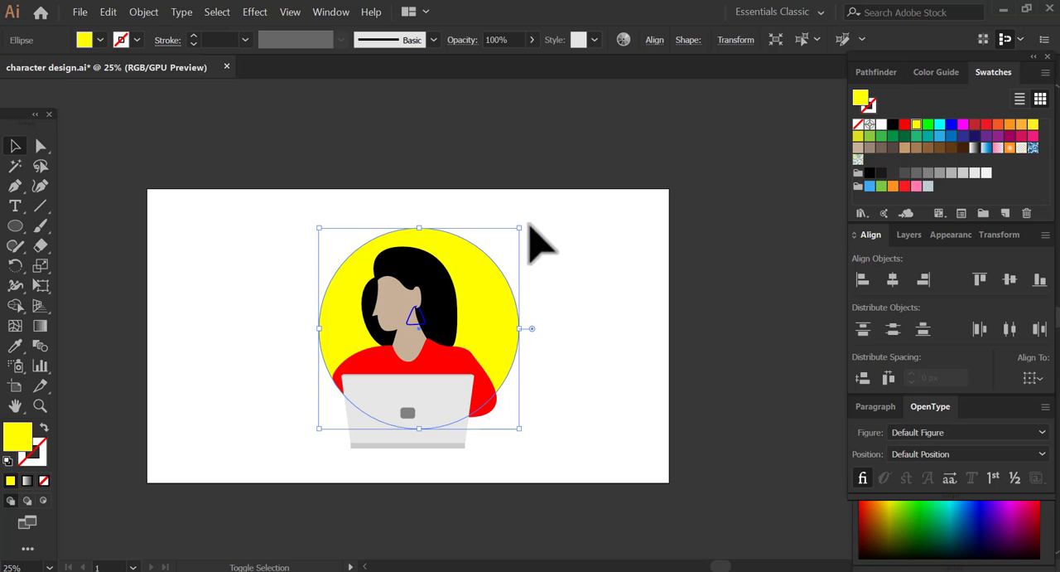
left_click_drag(518, 231, 528, 220)
left_click(261, 251)
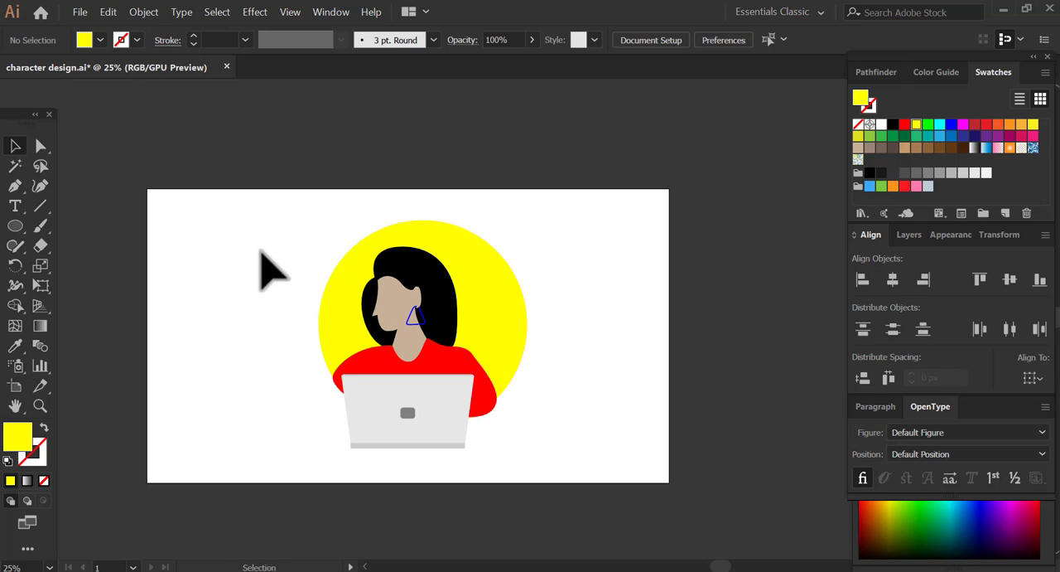
left_click_drag(589, 507, 590, 509)
key("ctrl+z")
left_click(618, 360)
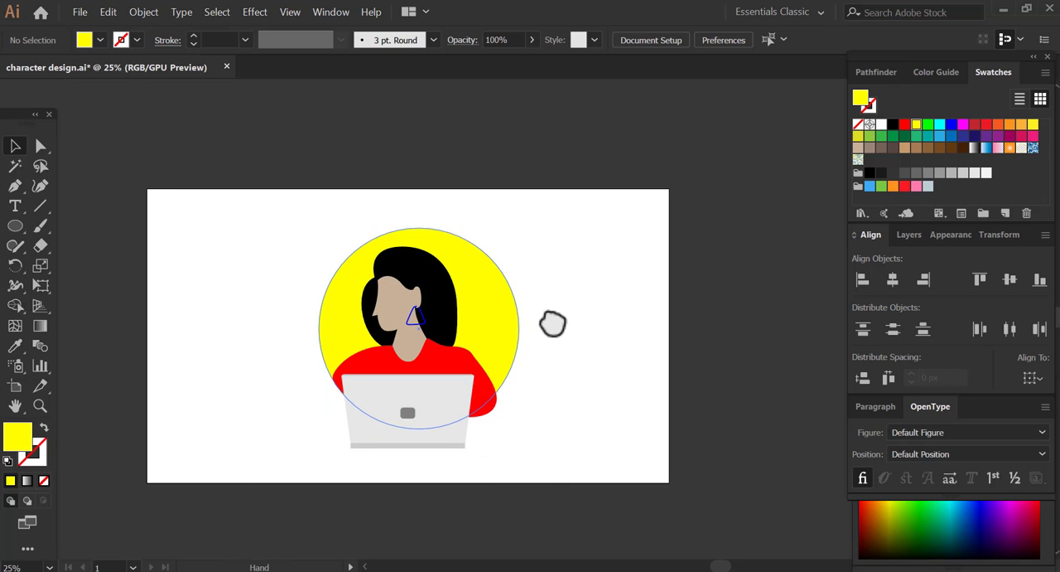
- Select the character, laptop and yellow circle together and group them into one object
left_click_drag(552, 322, 501, 330)
left_click_drag(529, 498, 527, 495)
left_click_drag(454, 402, 512, 413)
left_click(477, 370)
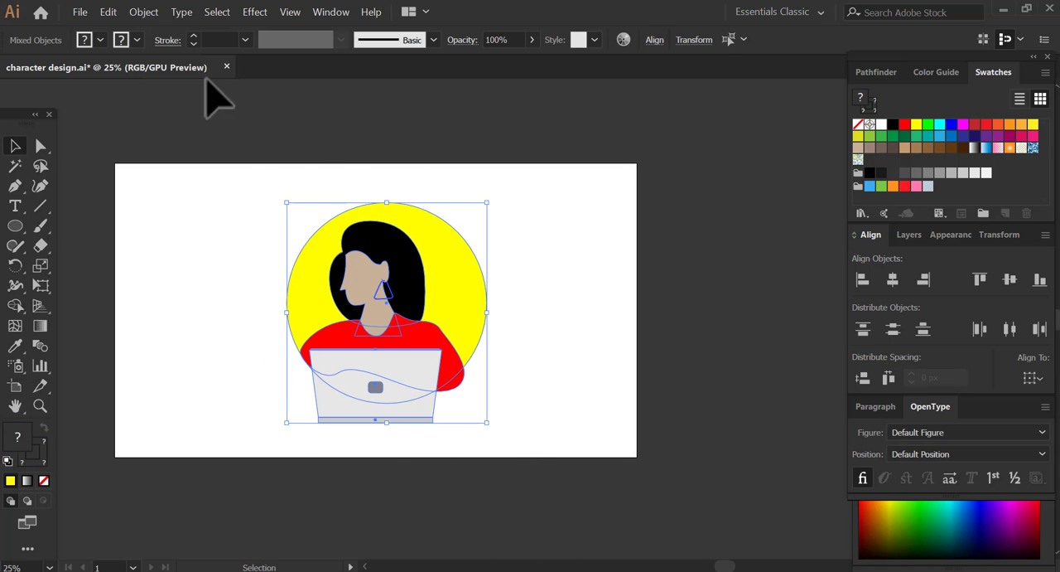
left_click(143, 14)
left_click(184, 73)
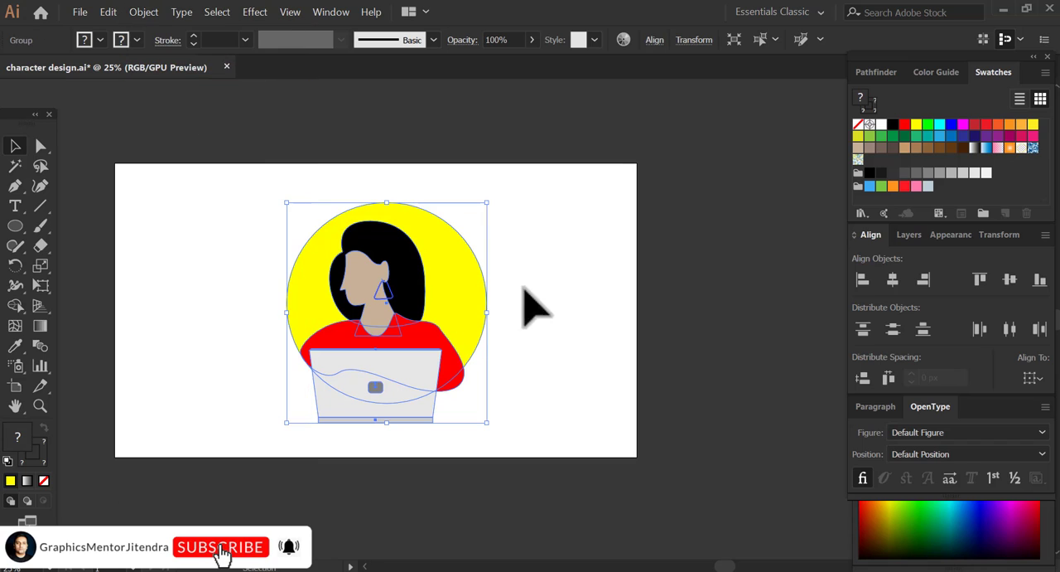
- Align the grouped illustration to the artboard, centering it both vertically and horizontally
left_click(1004, 435)
left_click(1010, 279)
left_click(893, 279)
left_click(536, 383)
key("space")
left_click_drag(416, 362, 654, 495)
key("z")
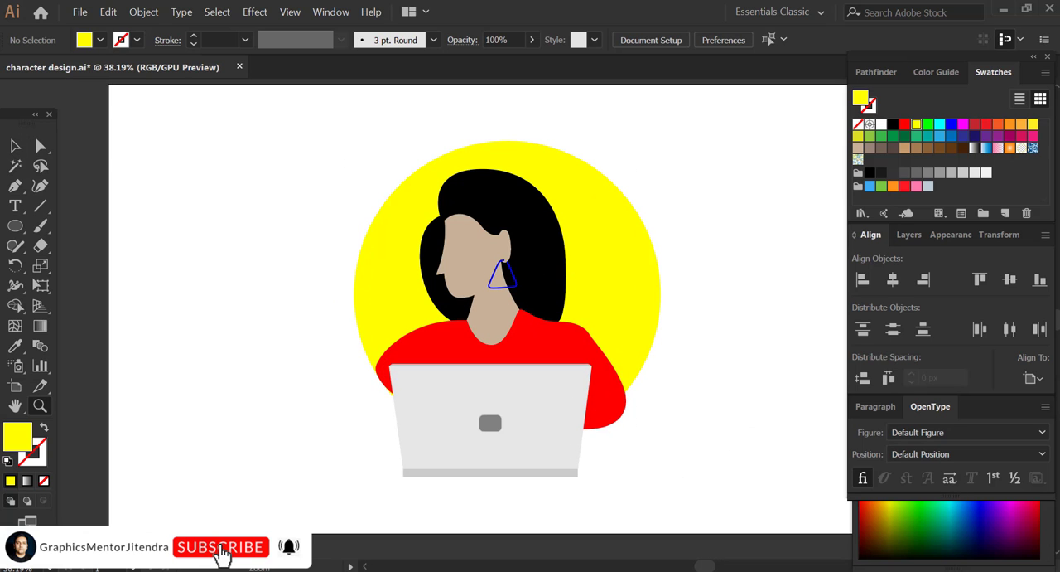